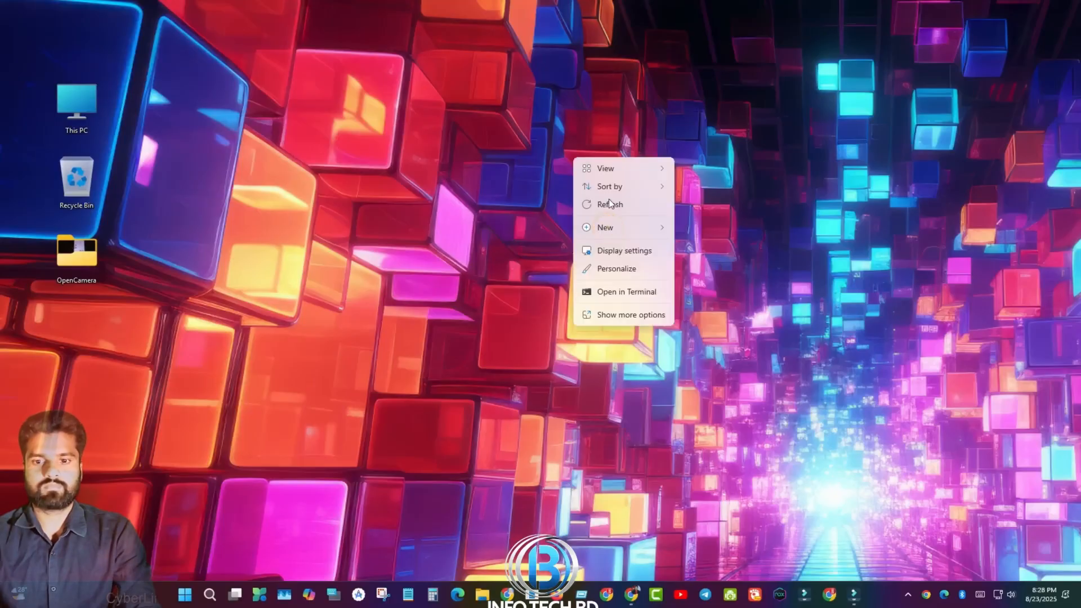
Search Google for 'e return', open the etaxnbr.gov.bd eReturn site and choose to file a return
click(608, 198)
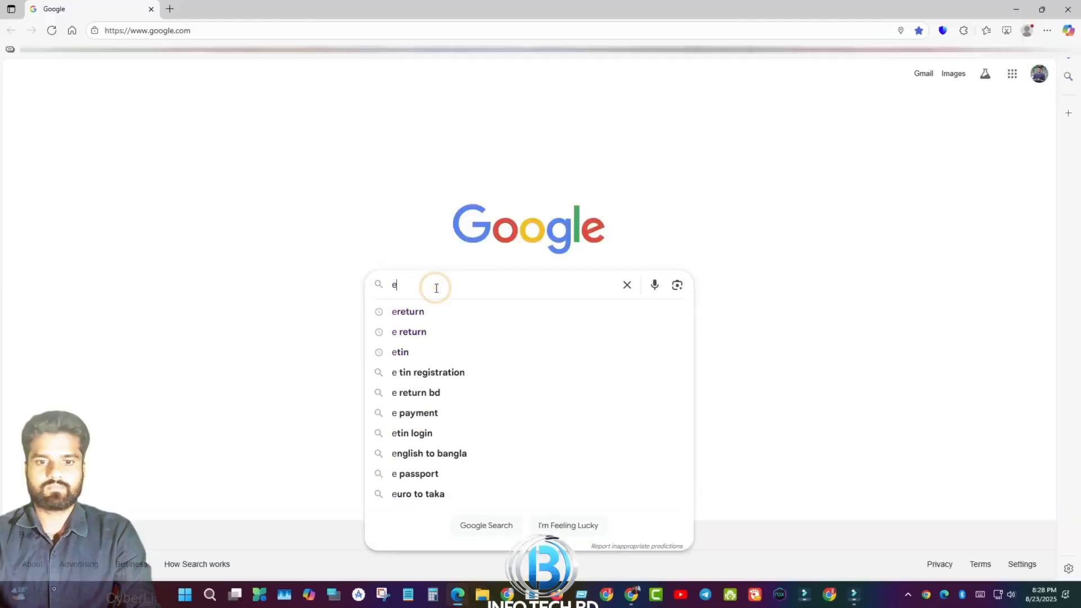
text(return)
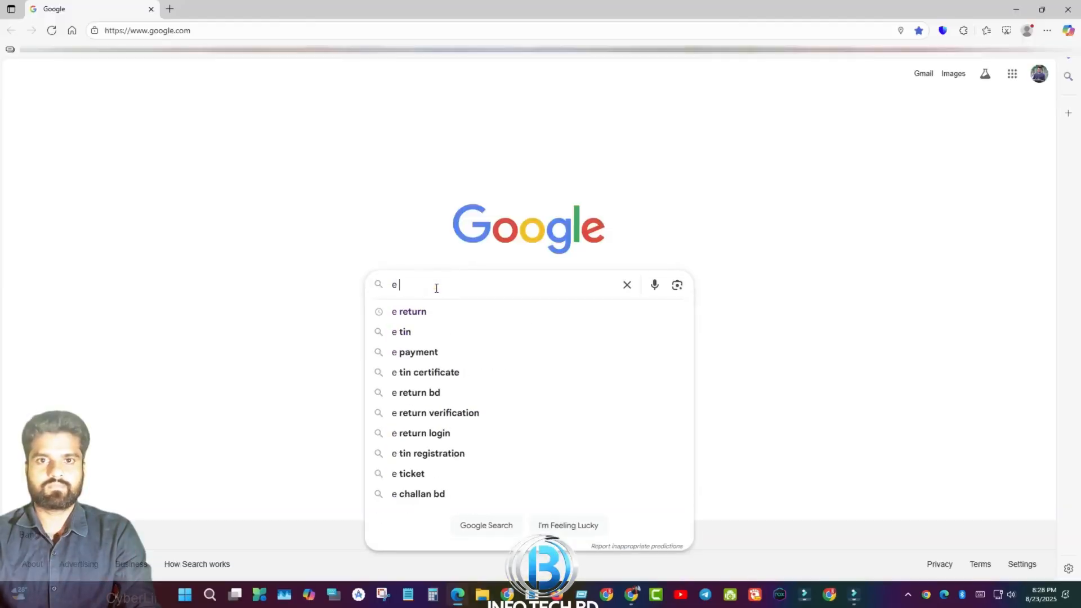
key(Return)
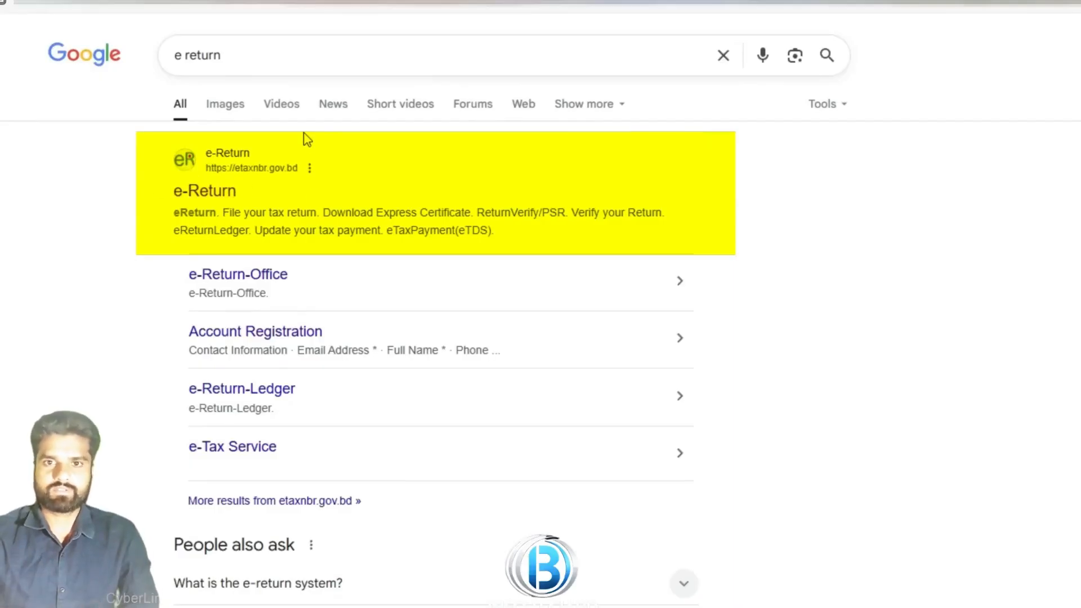
click(195, 189)
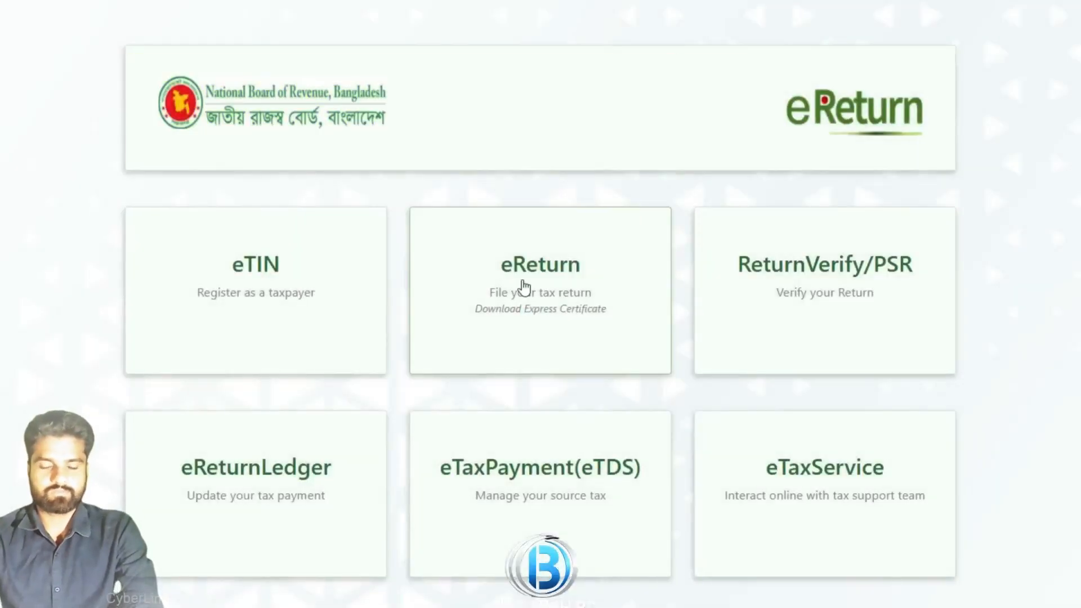
click(560, 275)
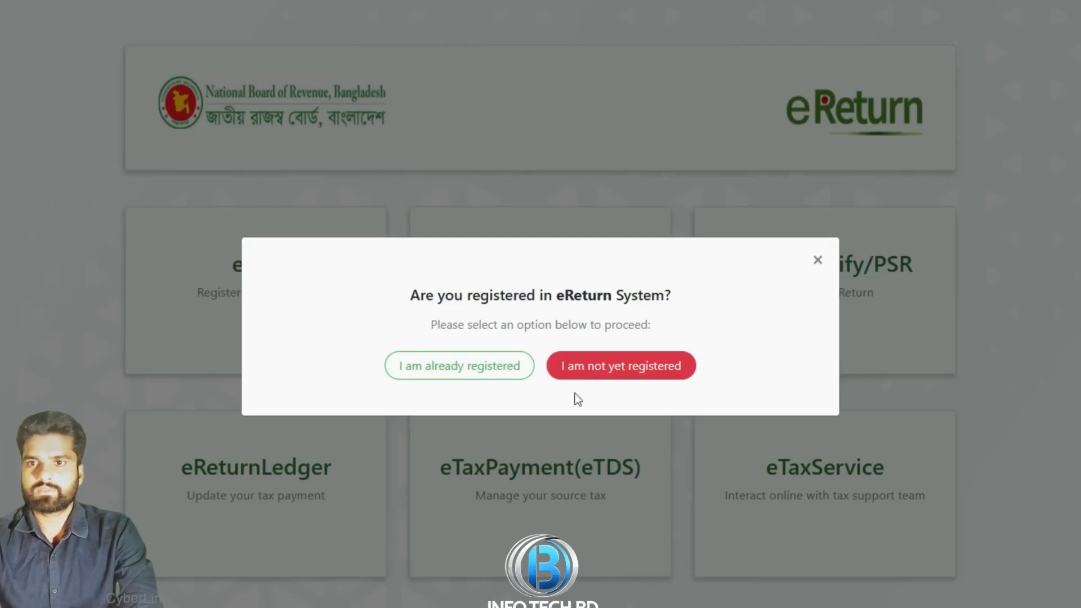
Choose 'not yet registered', then enter the TIN, mobile number and captcha and verify them
click(613, 364)
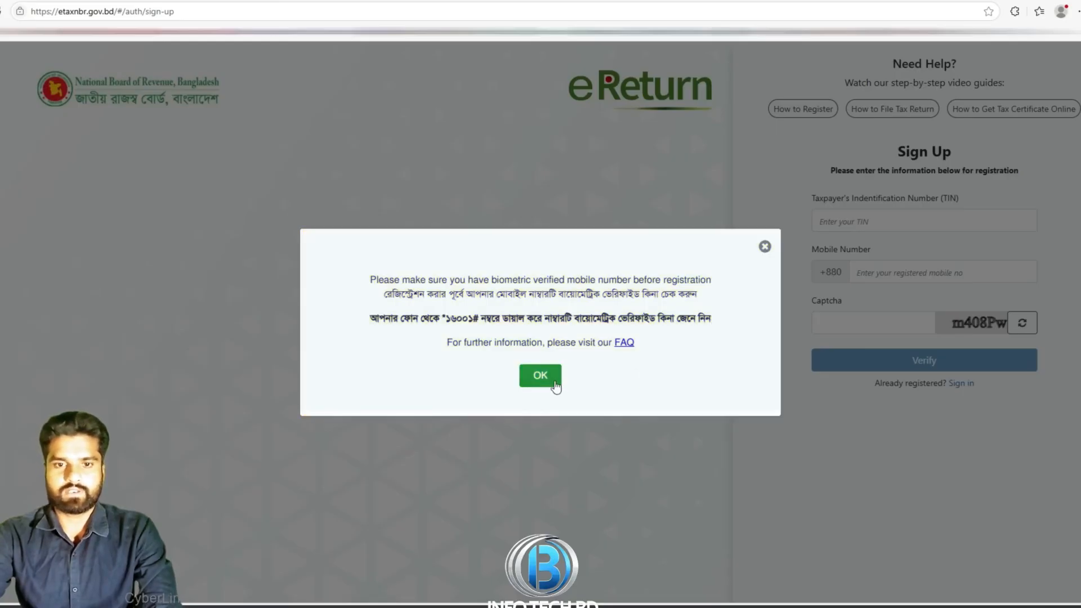
click(552, 381)
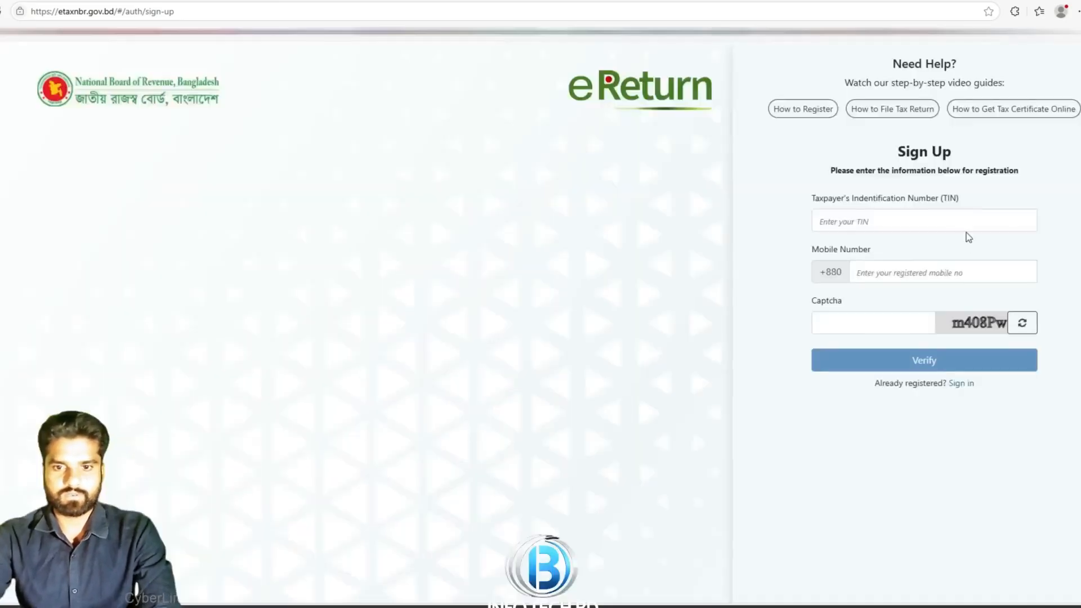
click(913, 220)
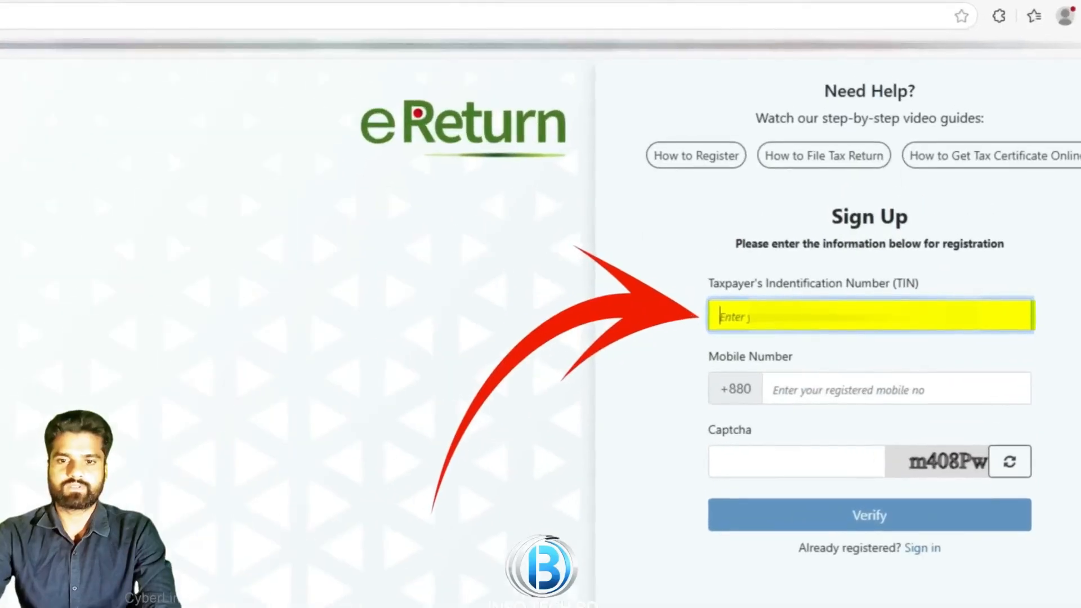
click(930, 271)
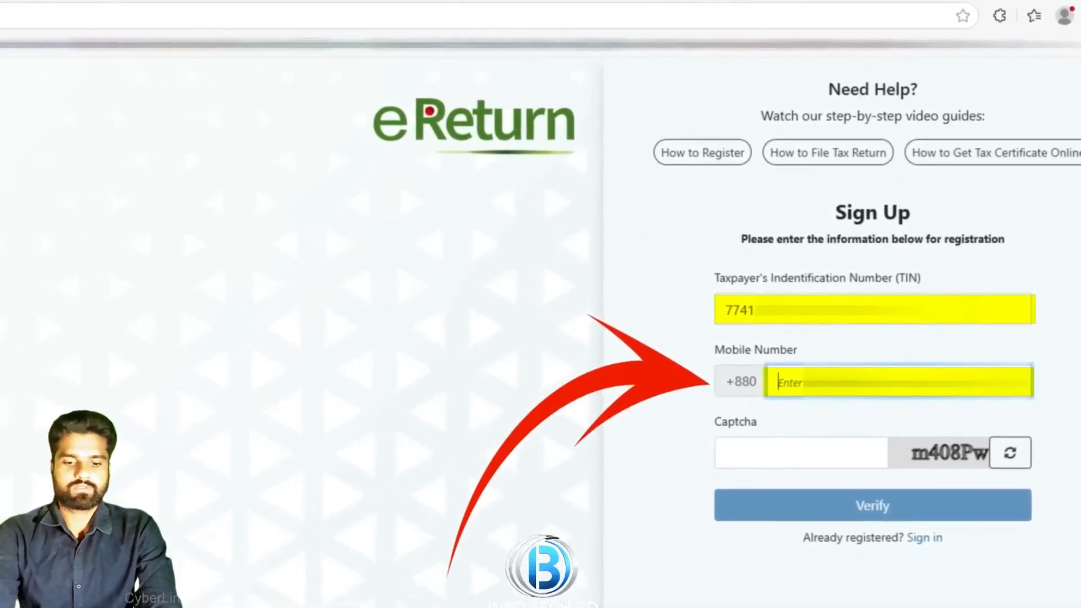
text(0164)
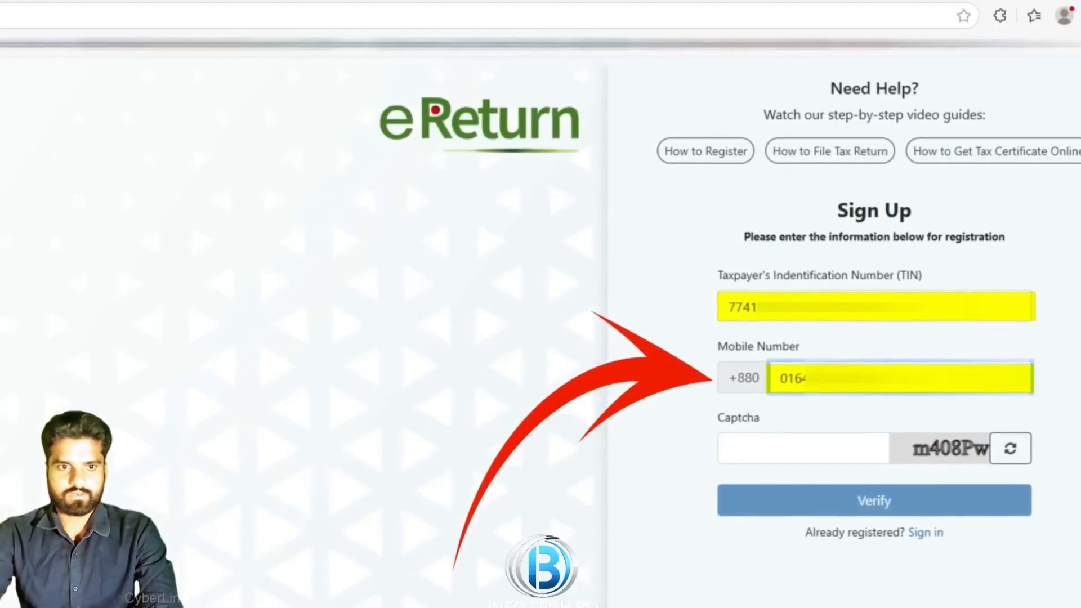
click(820, 451)
text(m40)
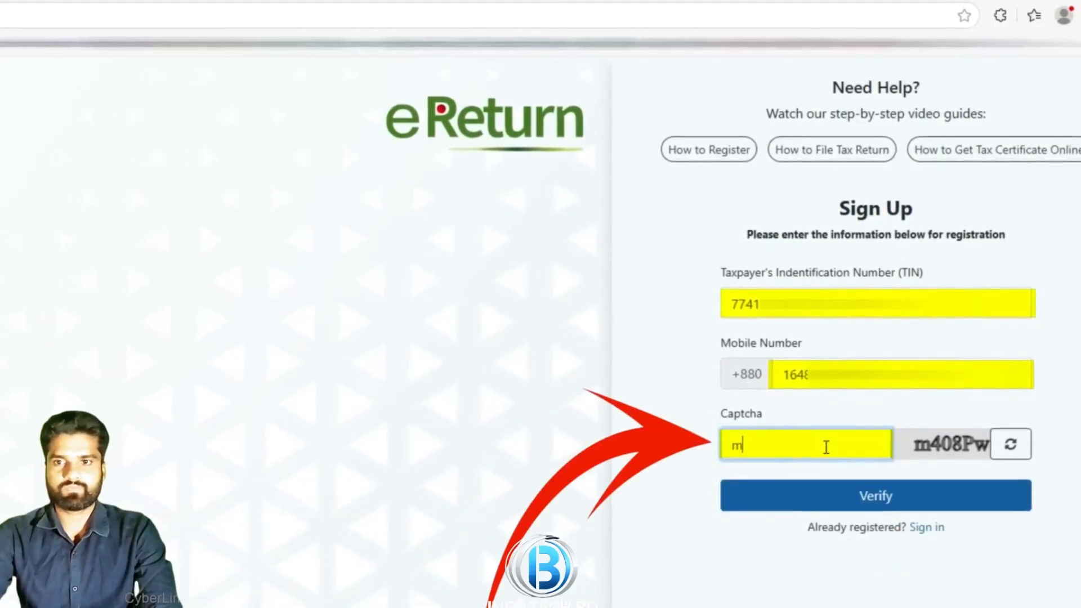
text(8Pw)
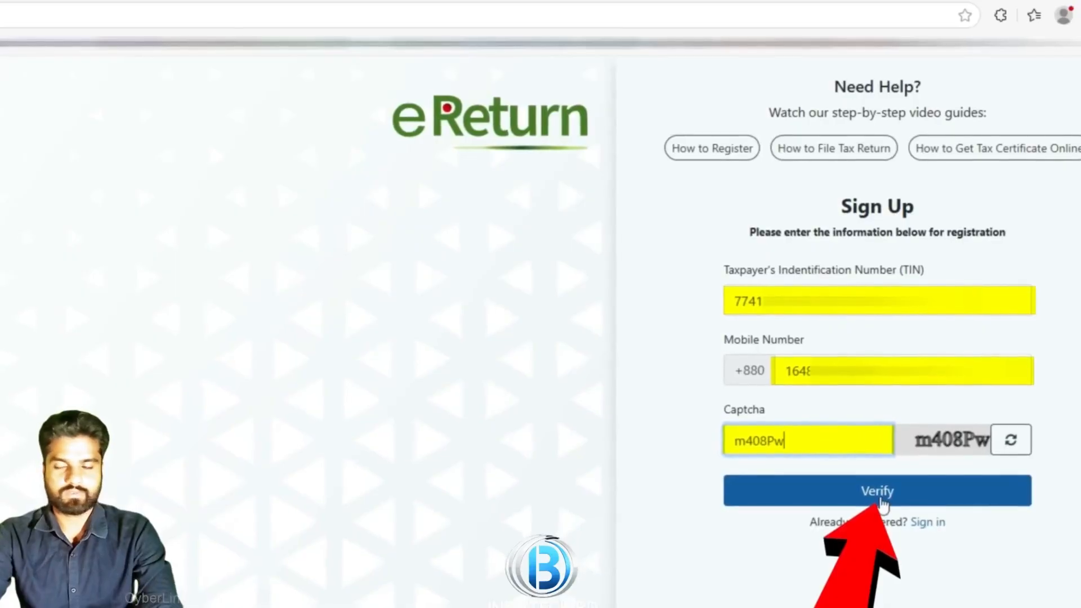
click(882, 498)
Enter the received OTP and a new password twice, then submit the registration
click(880, 251)
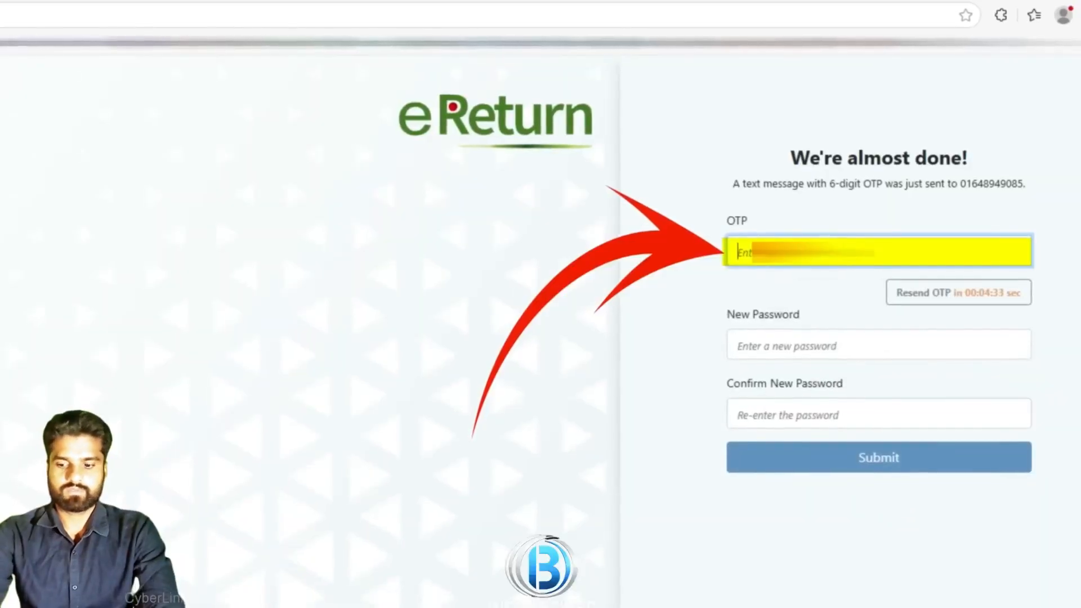
text(36)
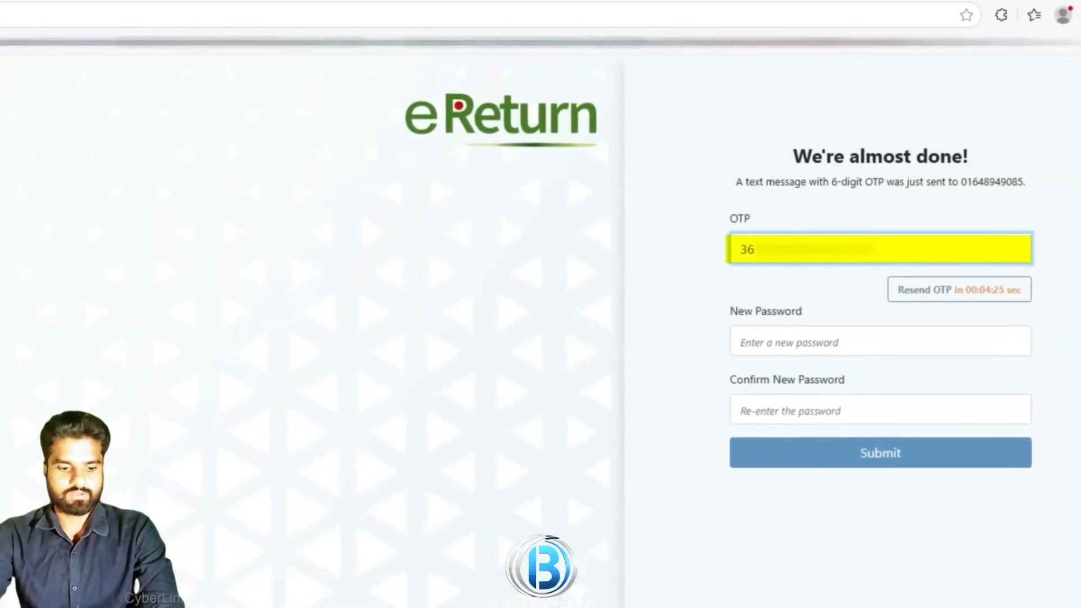
click(802, 340)
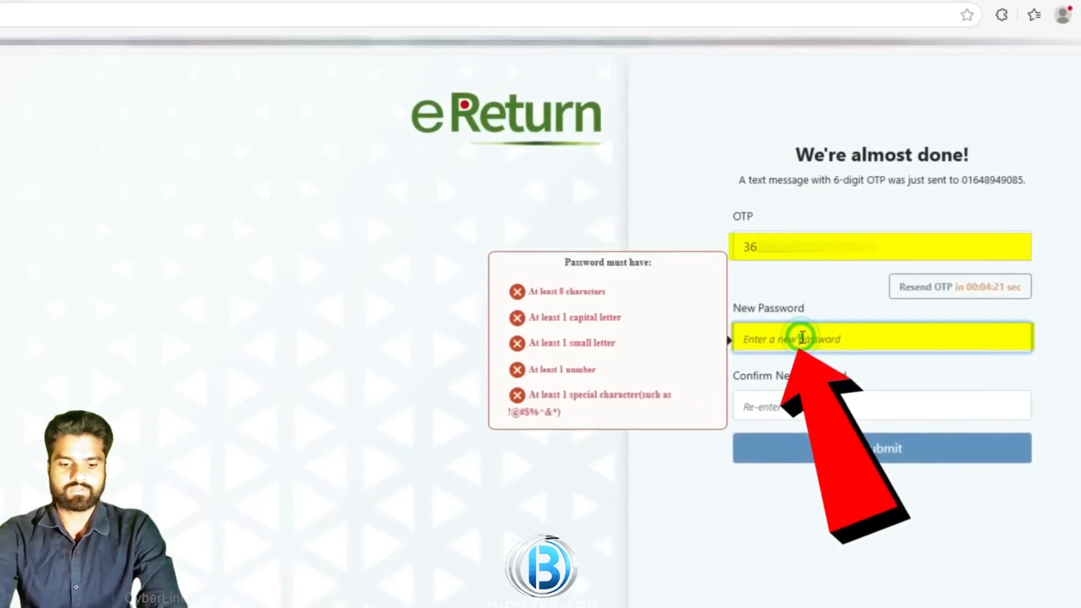
text(A)
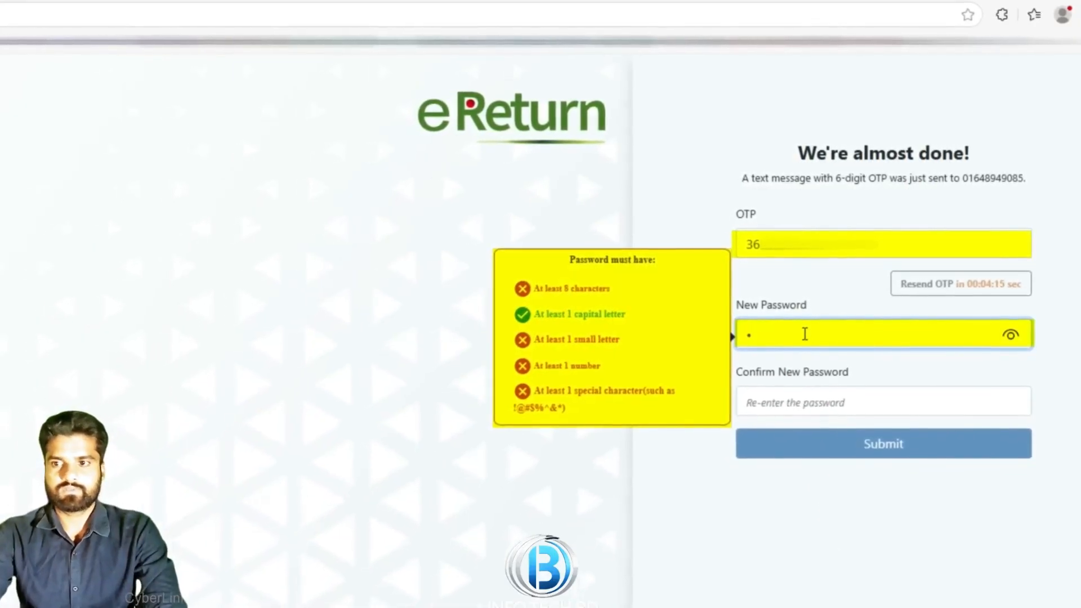
text(••••••)
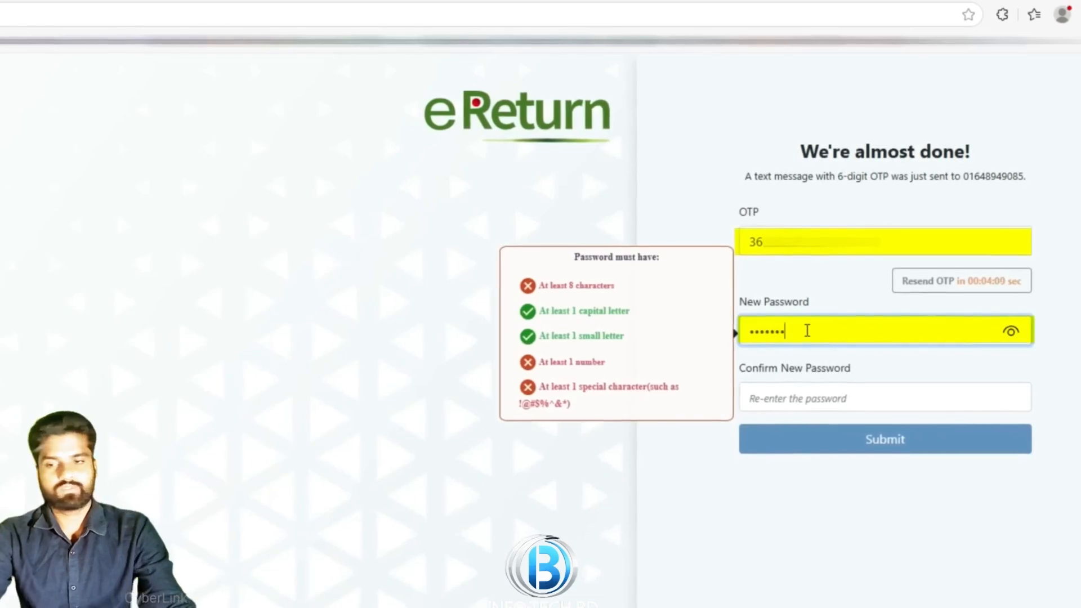
text(••••)
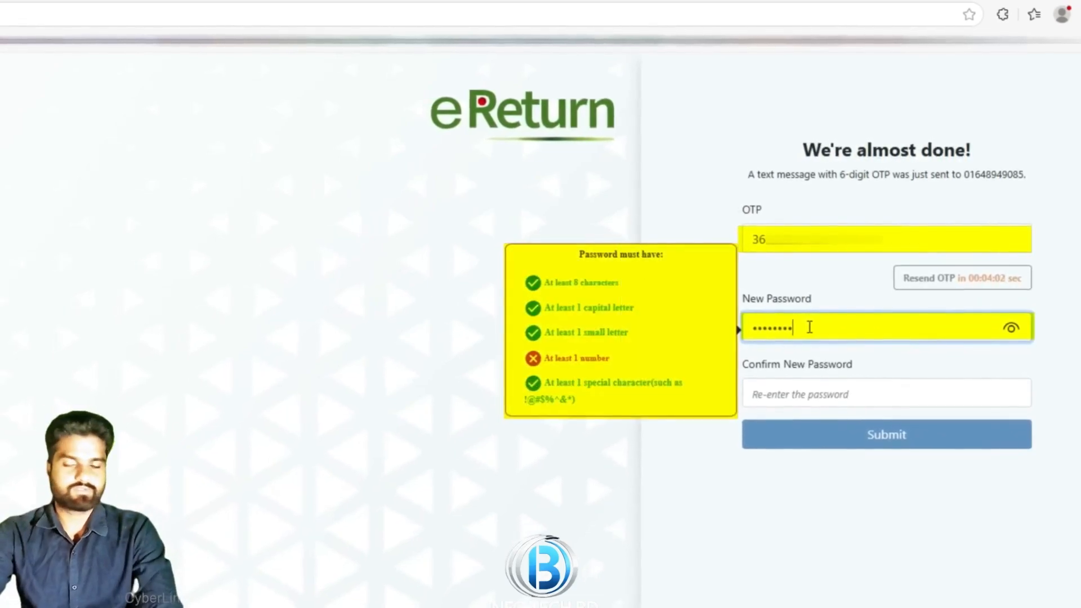
text(••)
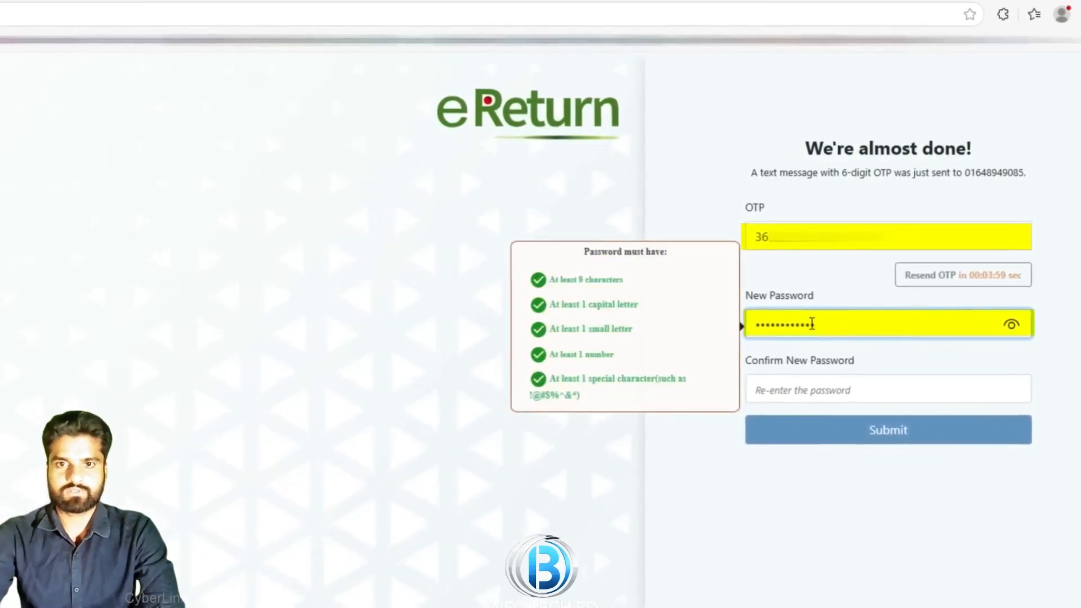
click(820, 389)
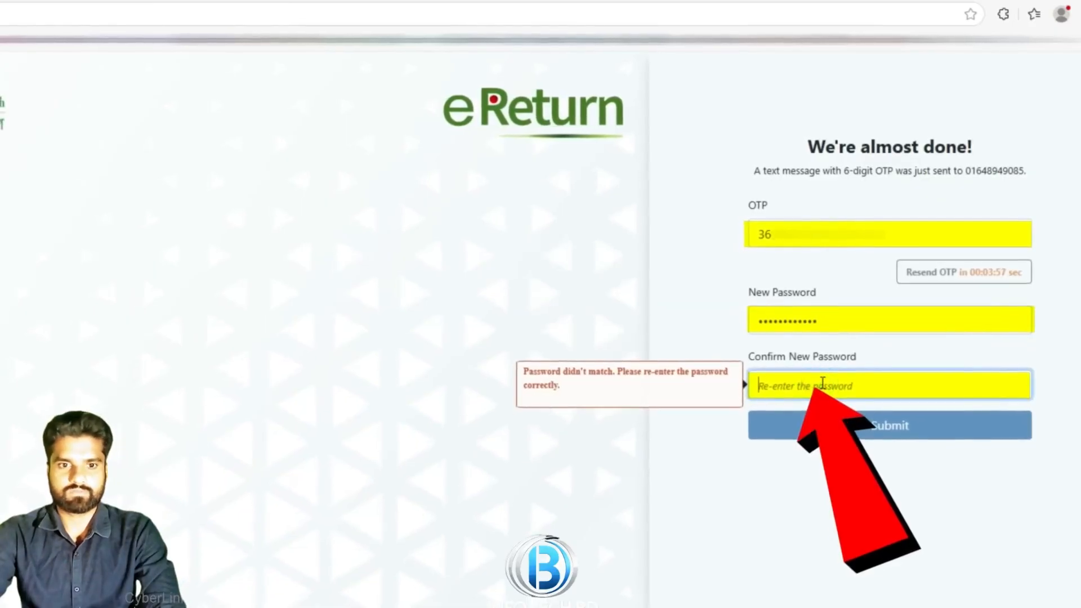
text(••••••••••••)
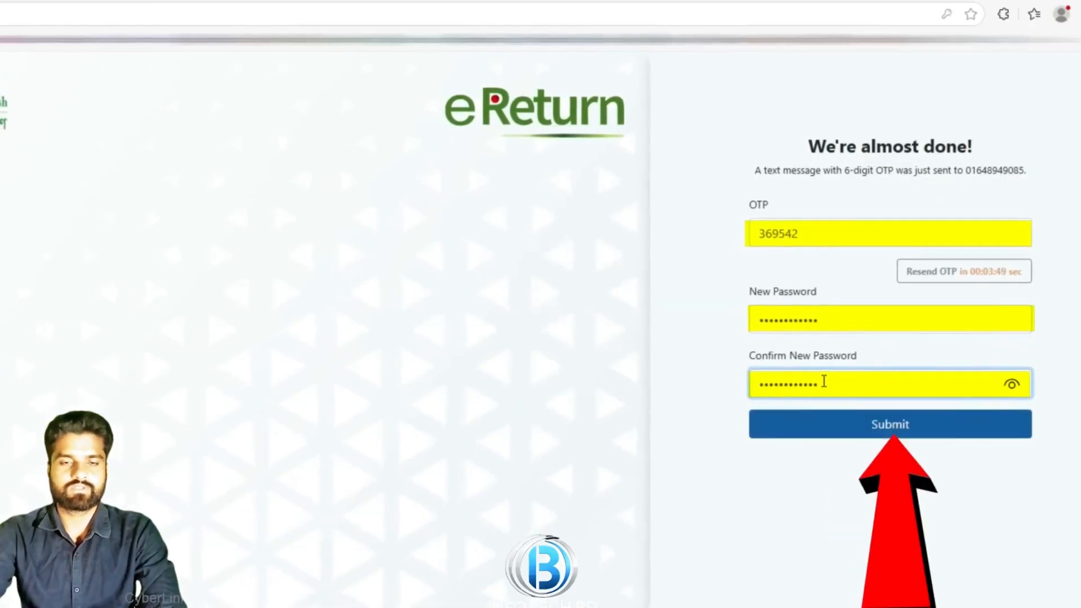
click(932, 425)
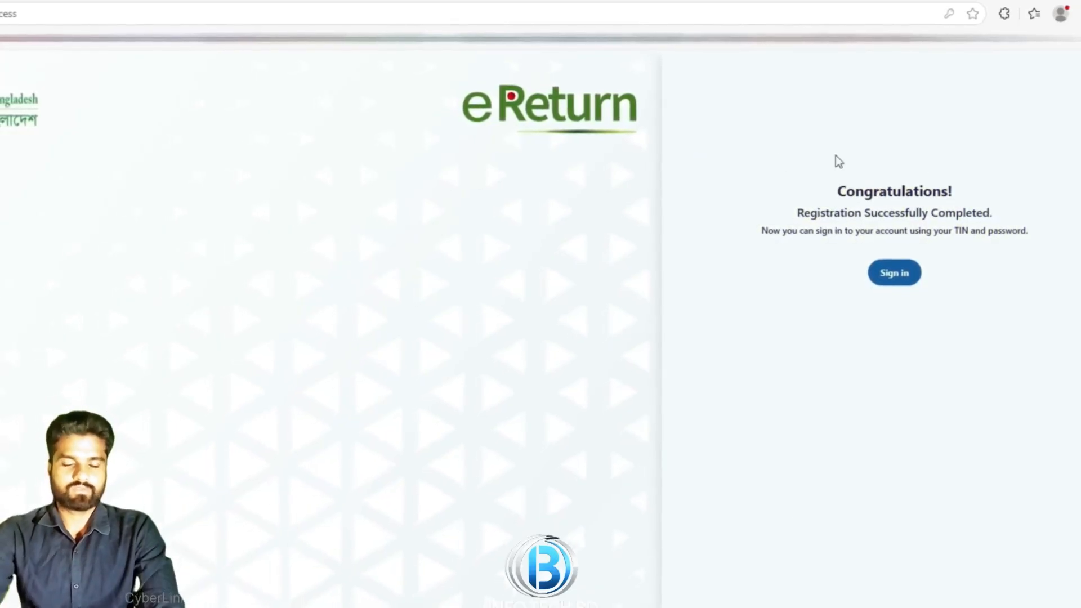
Sign in with the autofilled TIN and password plus the captcha text
click(893, 276)
click(753, 352)
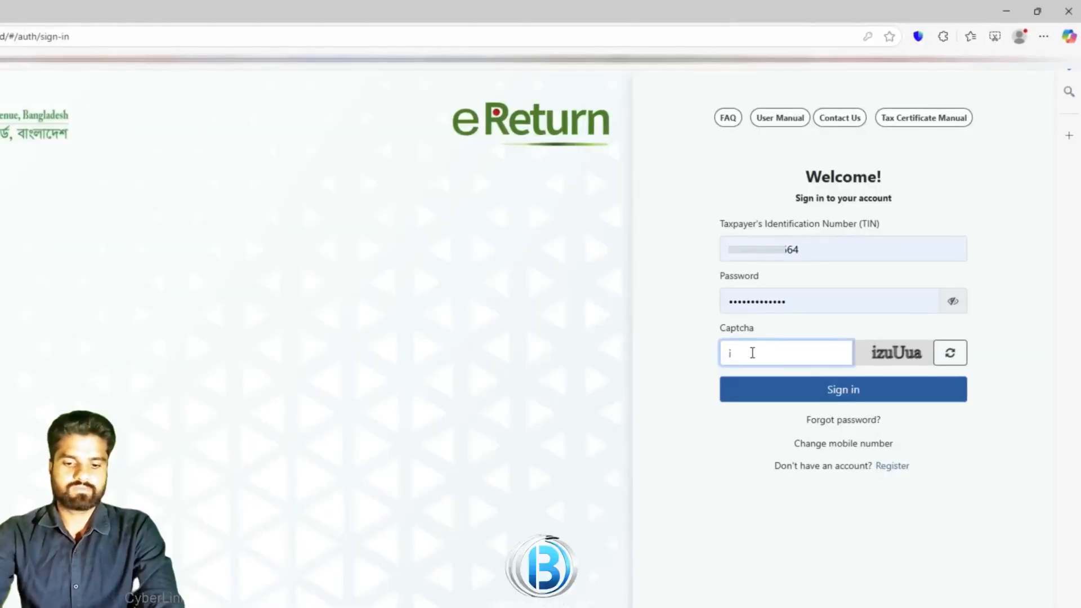
text(i)
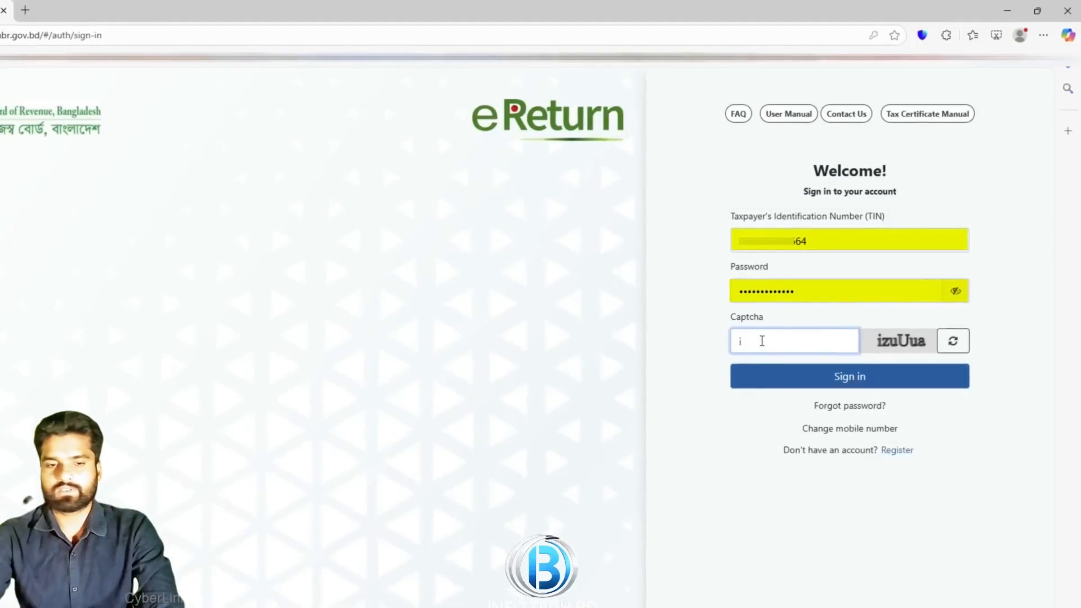
text(zuUua)
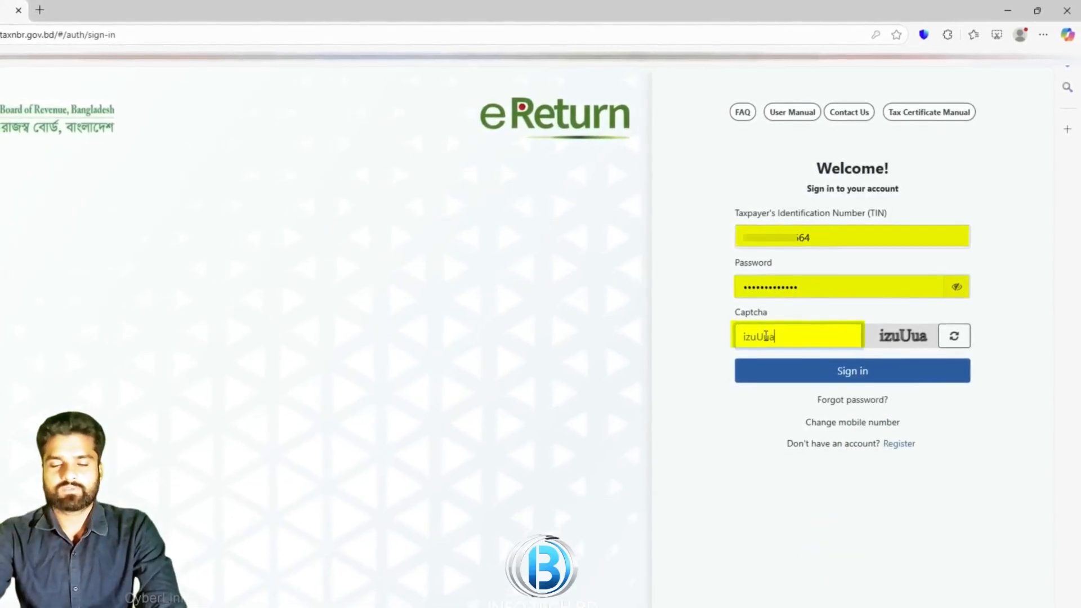
click(825, 370)
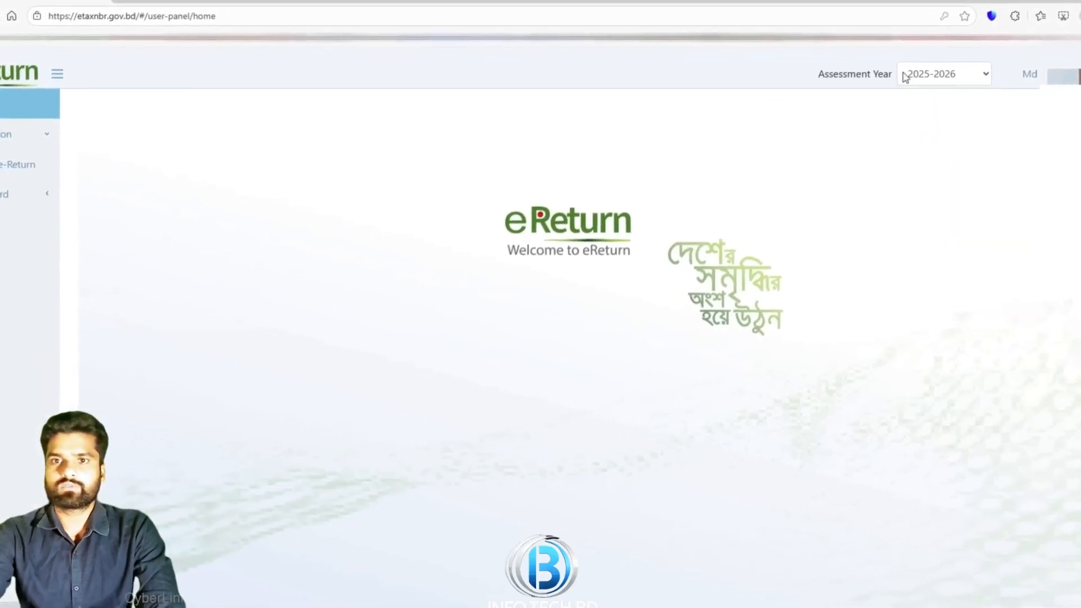
Keep assessment year 2025-2026 and start the regular e-return filing form
click(989, 73)
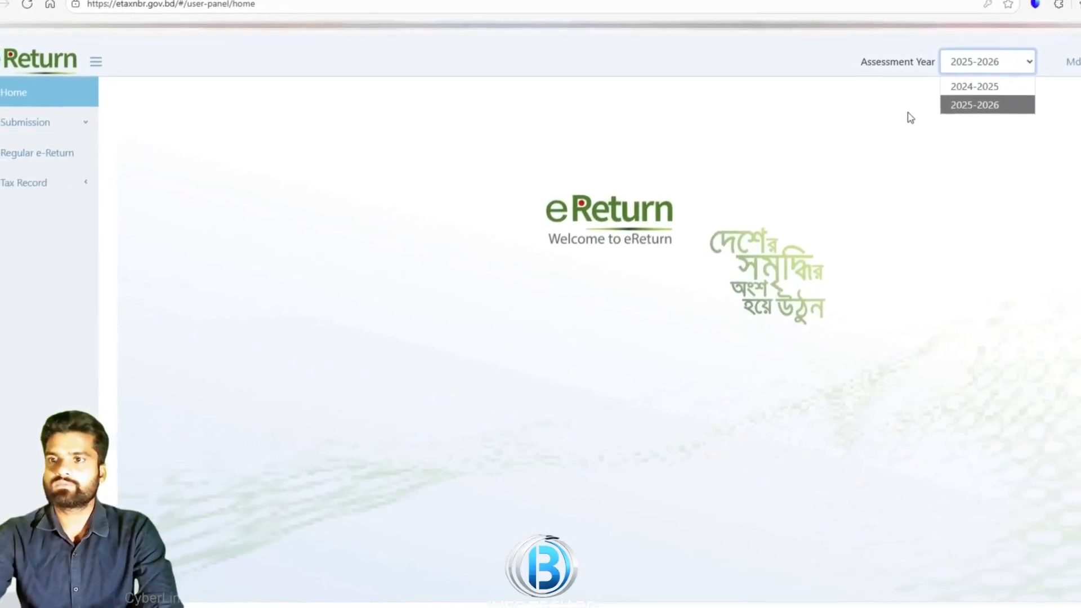
click(891, 115)
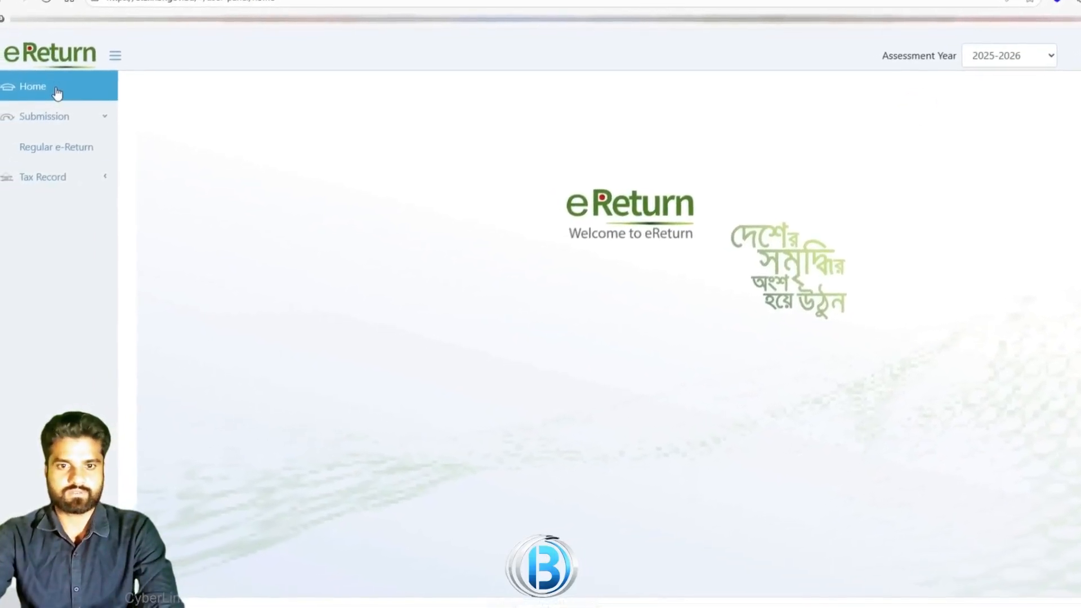
click(82, 145)
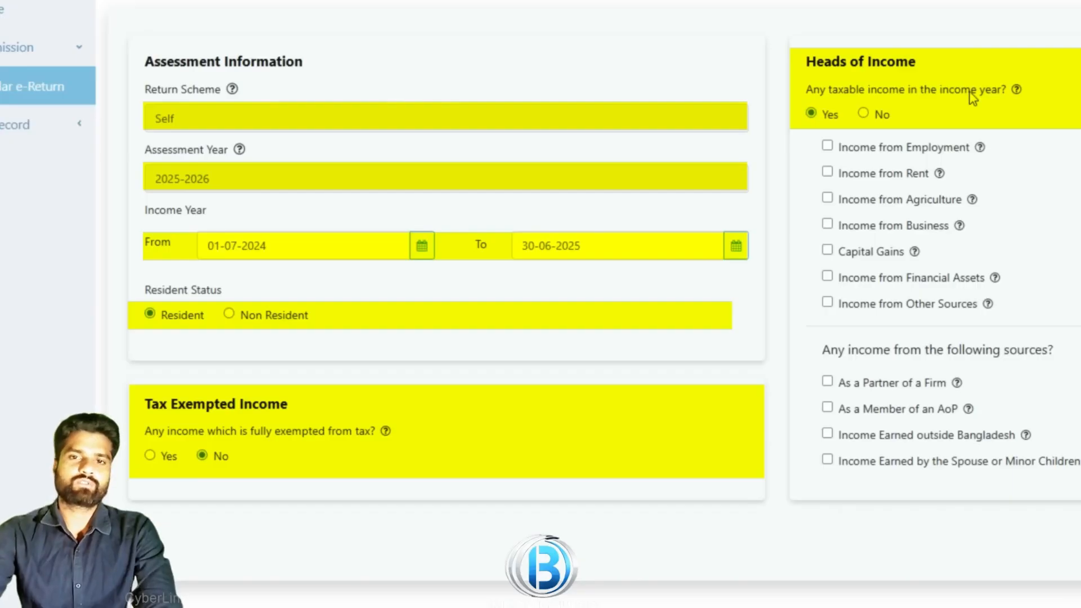
Tick Income from Employment and choose Any Other Area as the main income source location
click(827, 148)
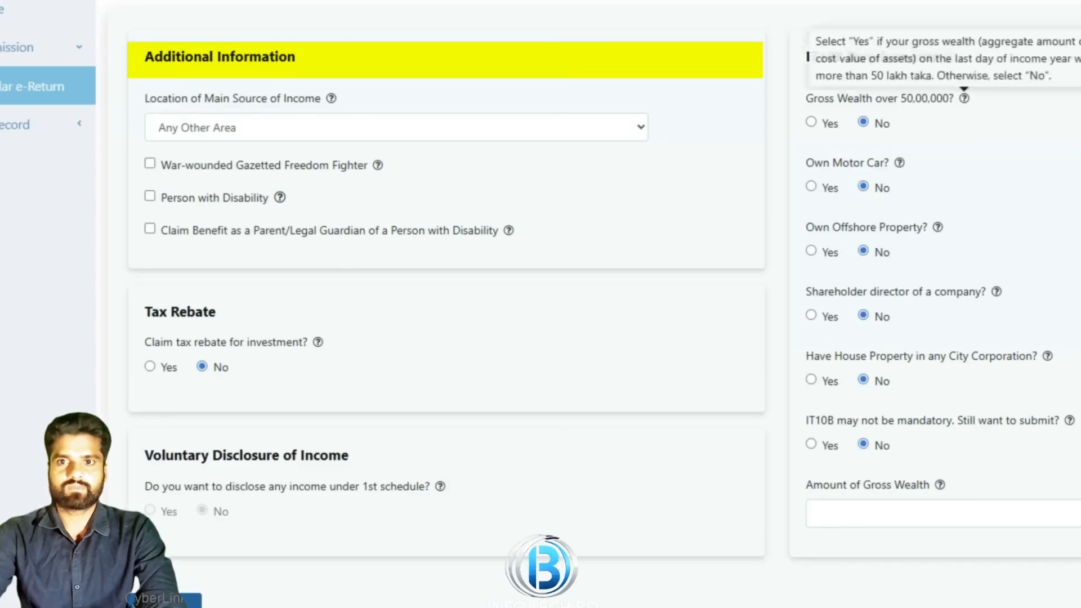
click(368, 126)
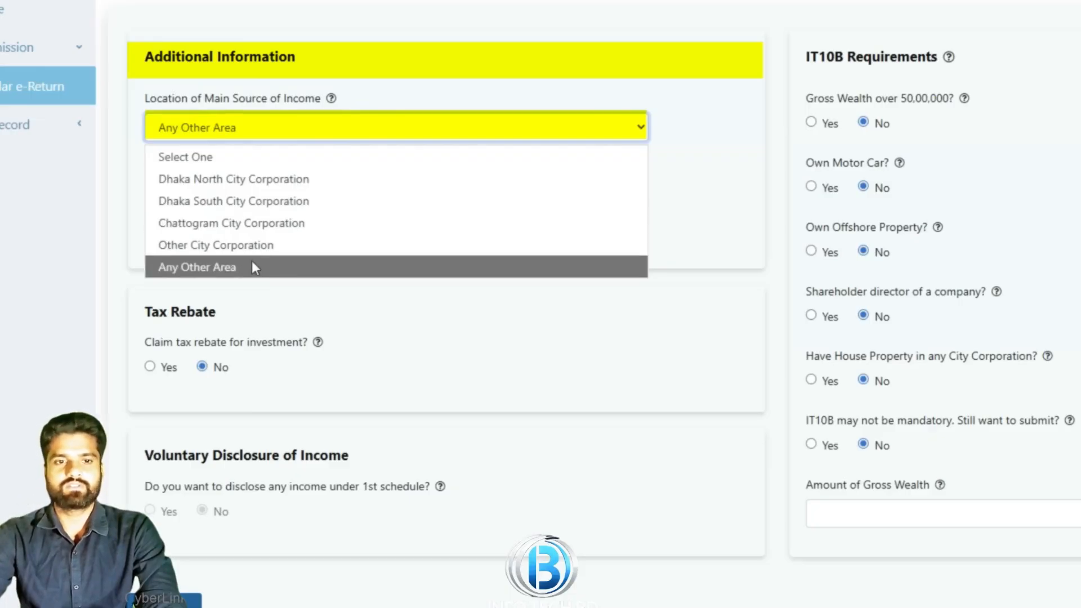
click(231, 269)
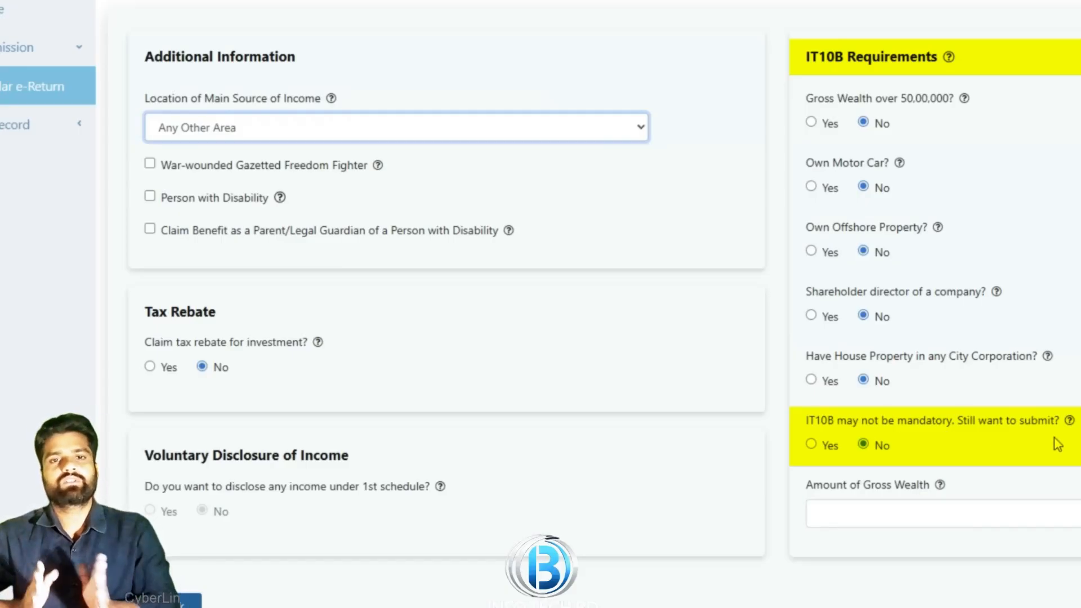
Opt into IT10B, choose Private/Other than Government Pay Scale employment, and enter basic salary 2,40,000
click(812, 445)
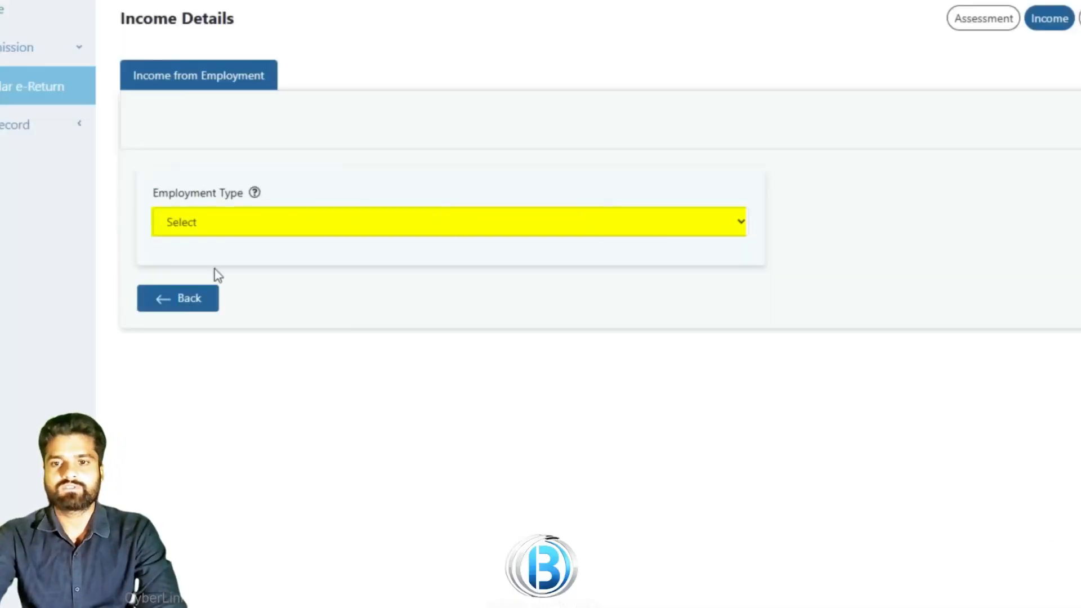
click(277, 225)
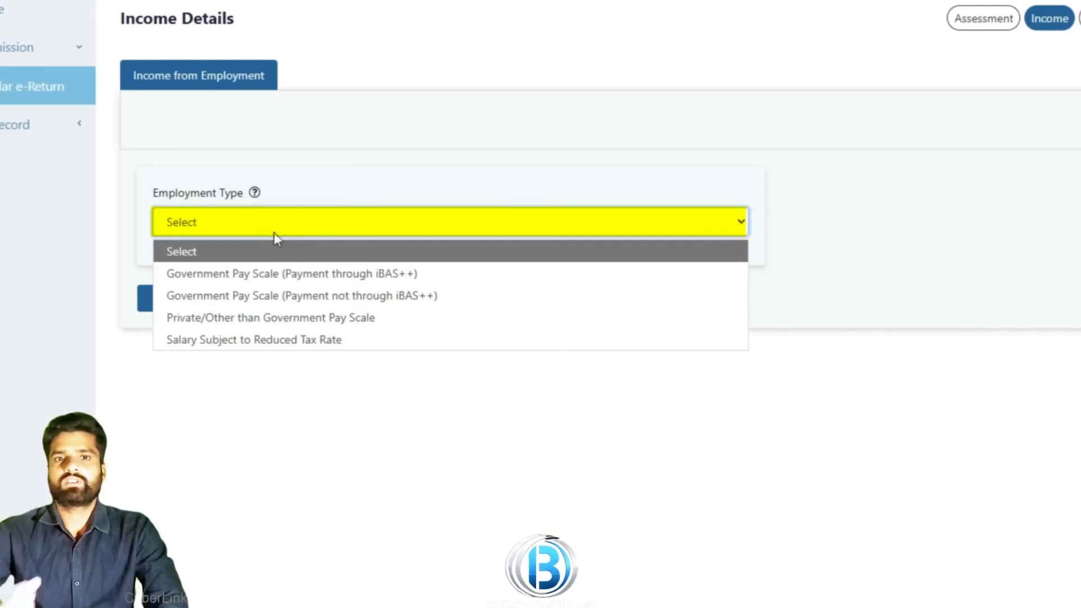
click(251, 325)
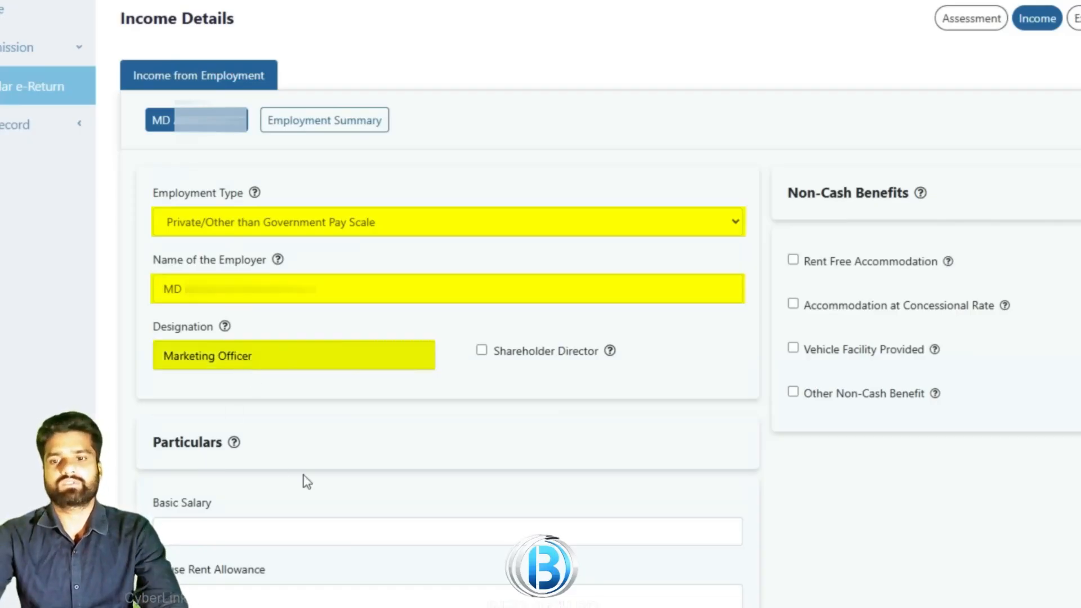
click(226, 543)
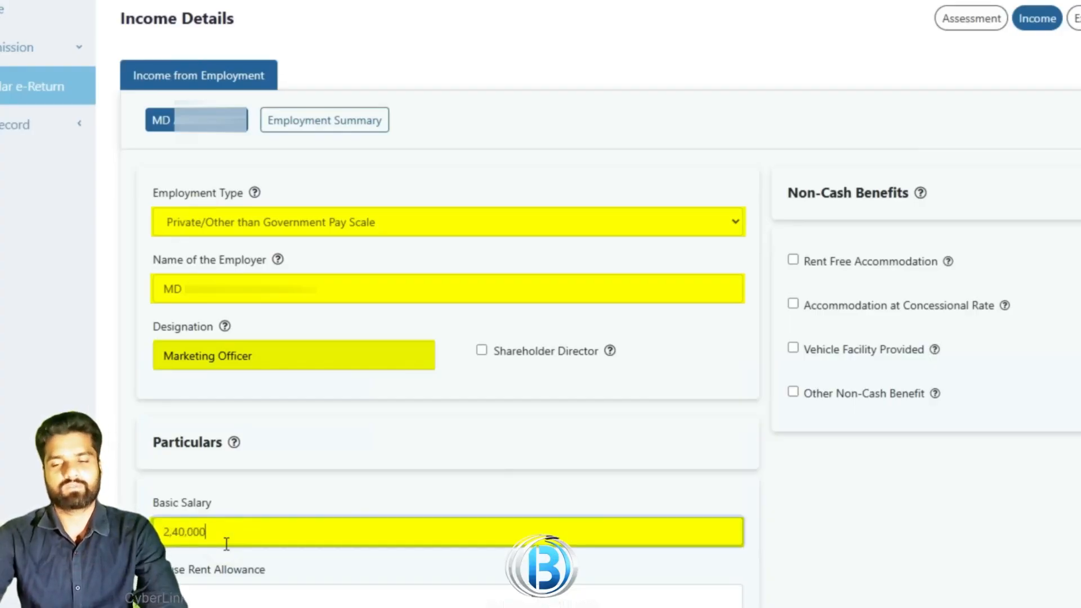
scroll(428, 524, down, 5)
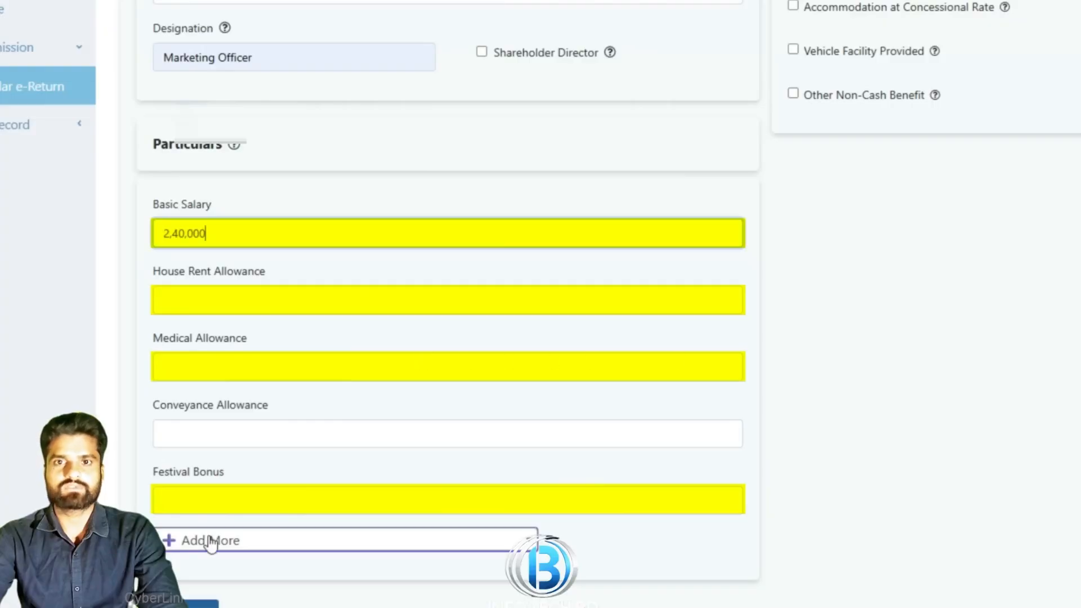
click(185, 544)
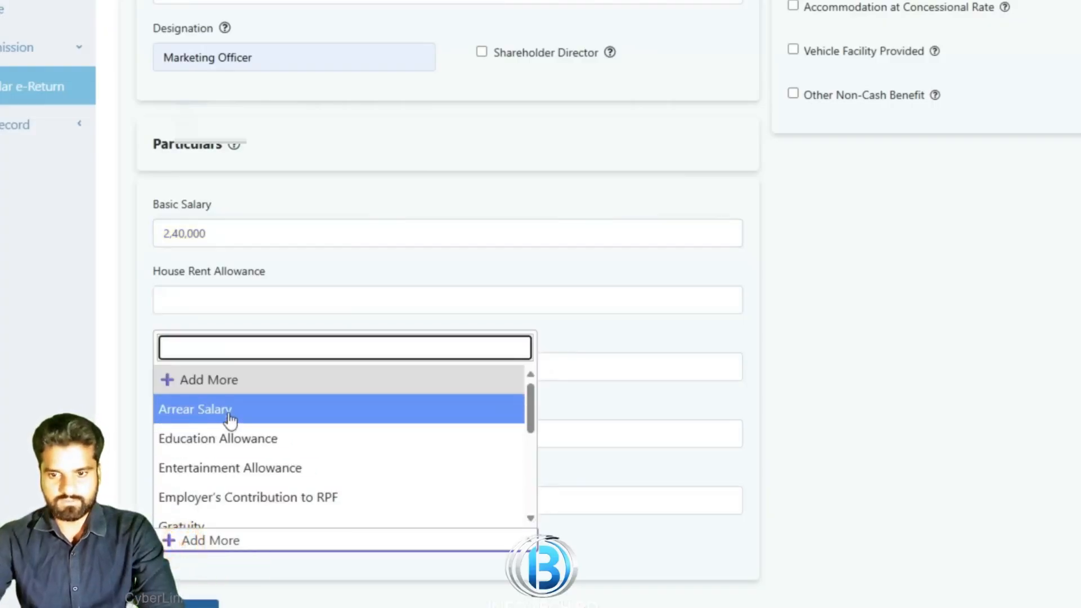
scroll(227, 493, down, 2)
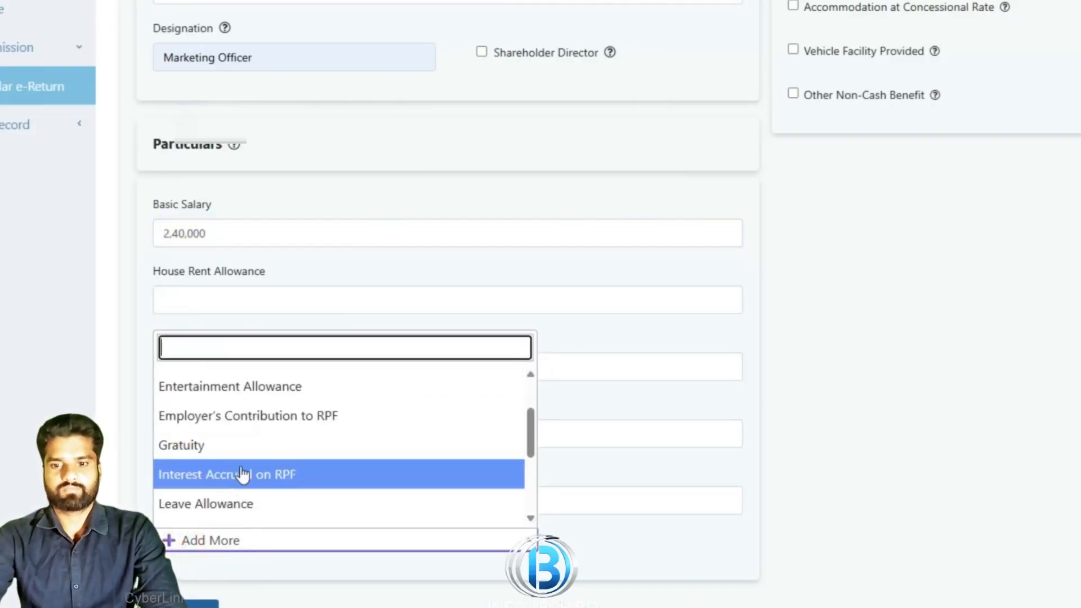
scroll(253, 458, down, 2)
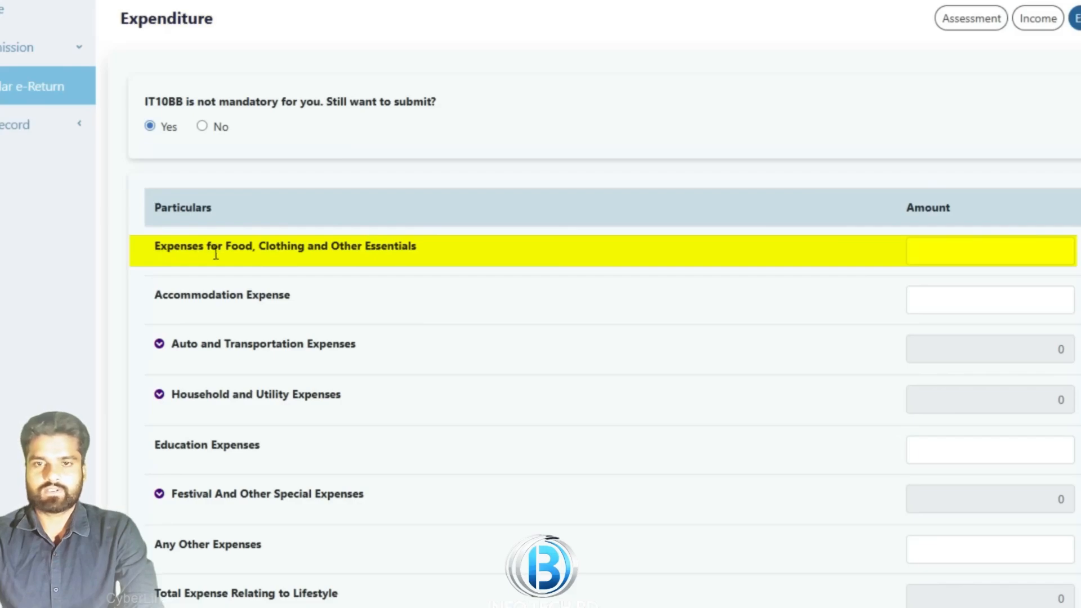
Enter expenses of 1,20,000 food and clothing, 10,000 accommodation and 5,000 other expenses
click(1035, 258)
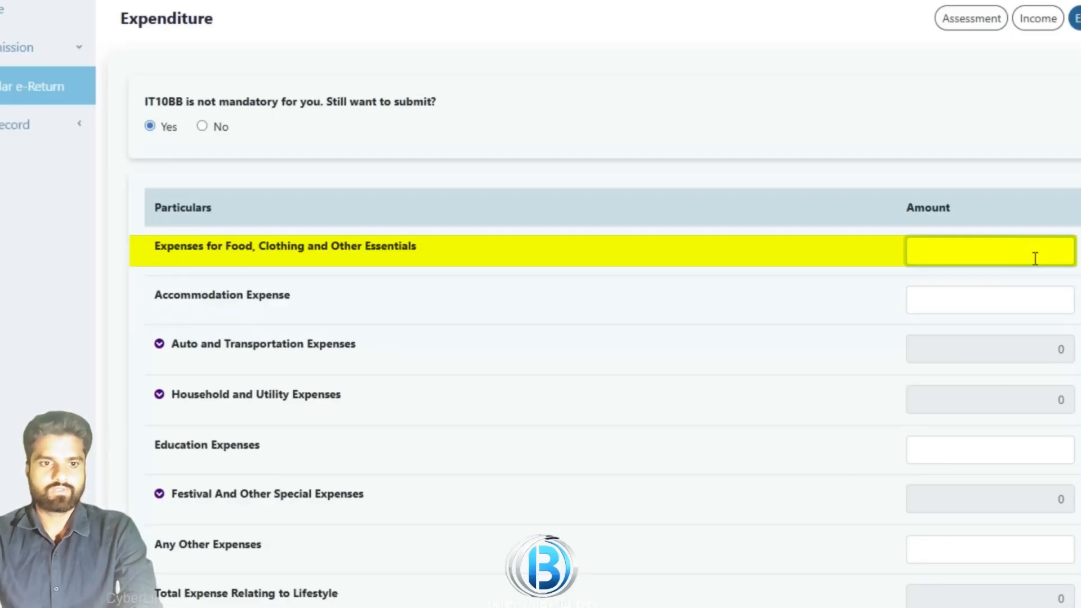
text(120000)
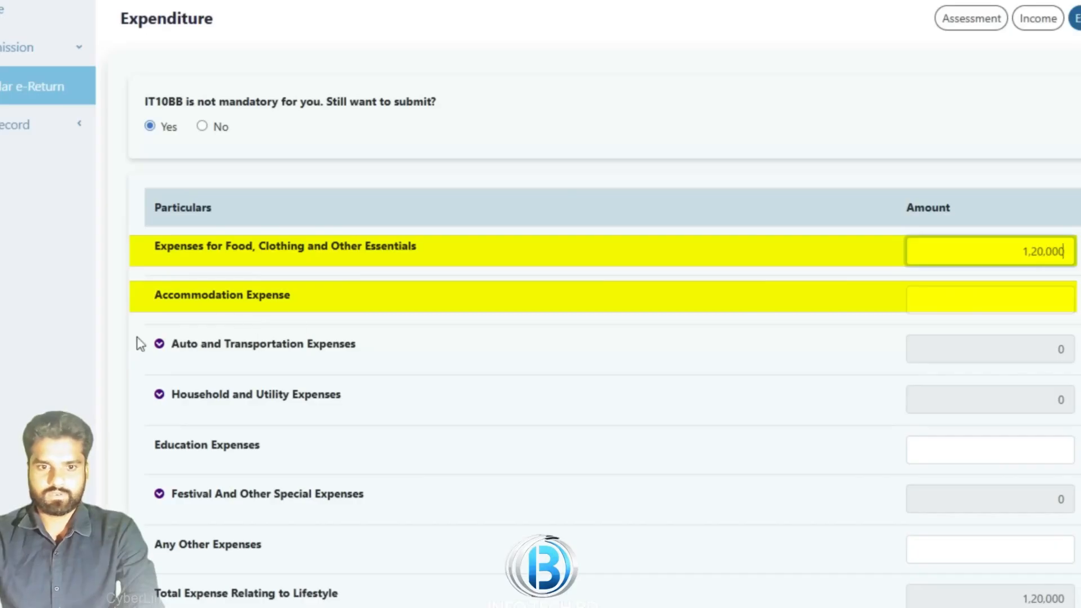
click(159, 345)
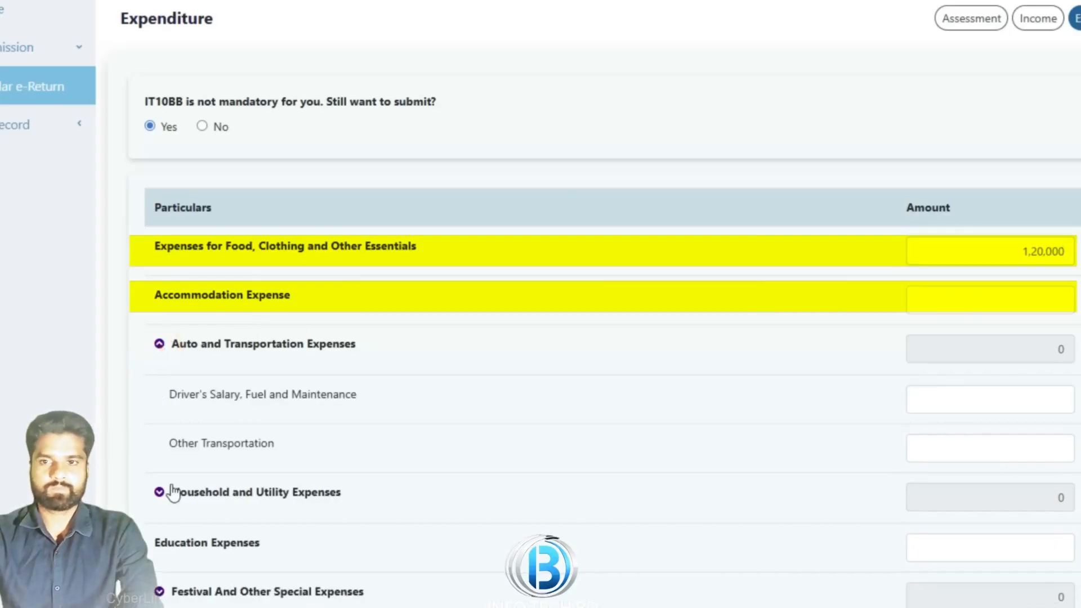
click(159, 346)
click(162, 396)
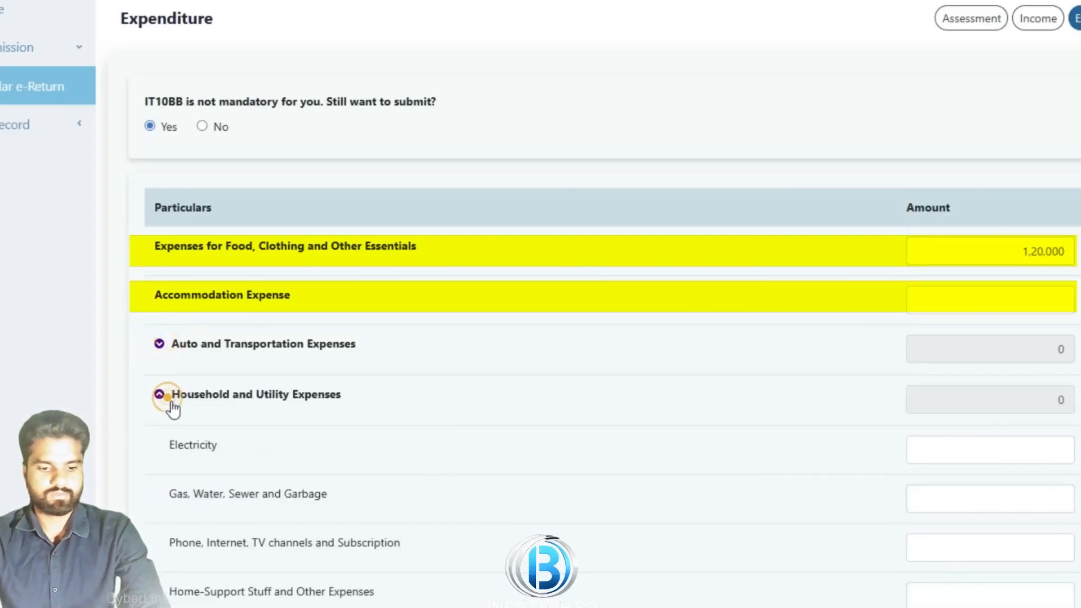
click(160, 396)
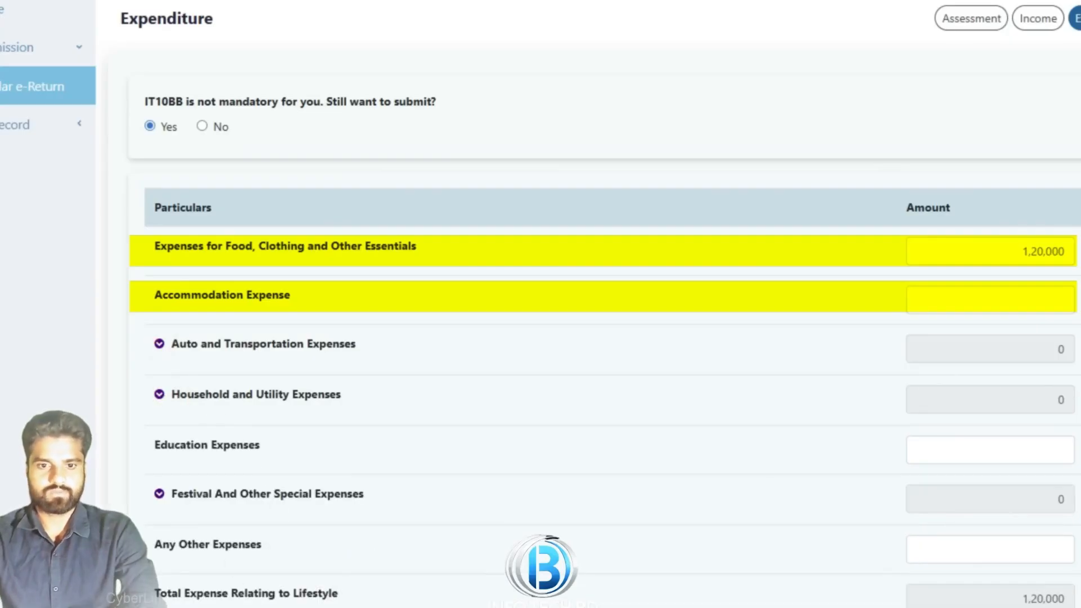
click(1069, 298)
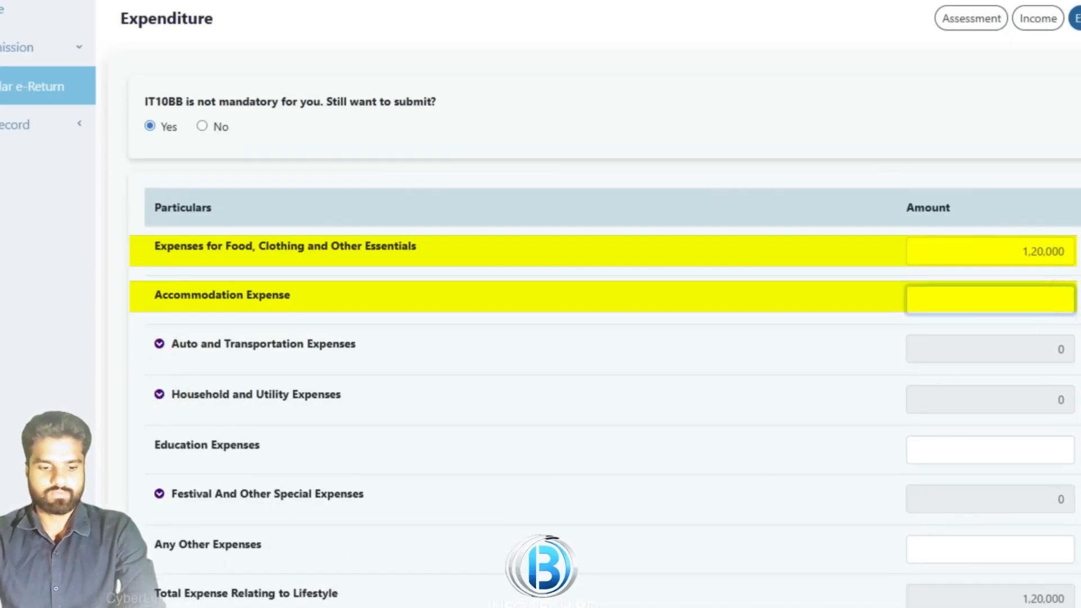
text(100000)
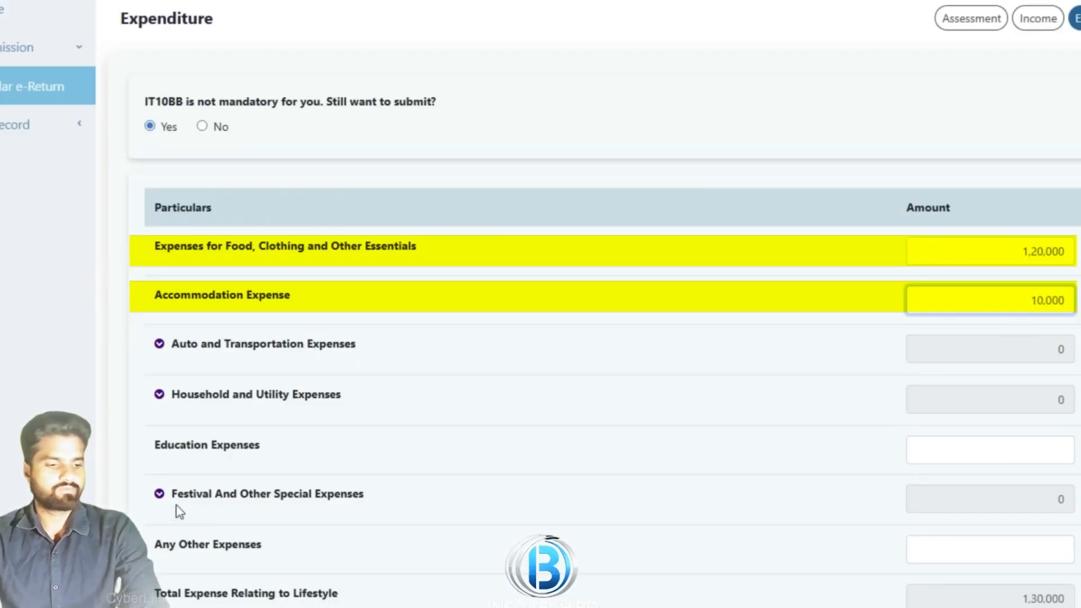
click(1060, 459)
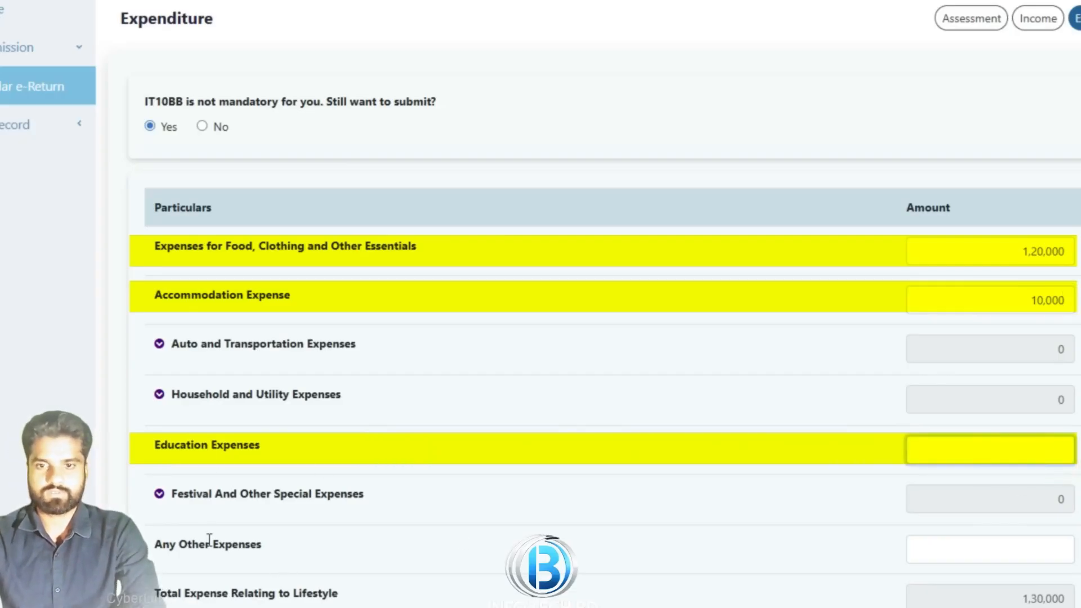
click(1069, 555)
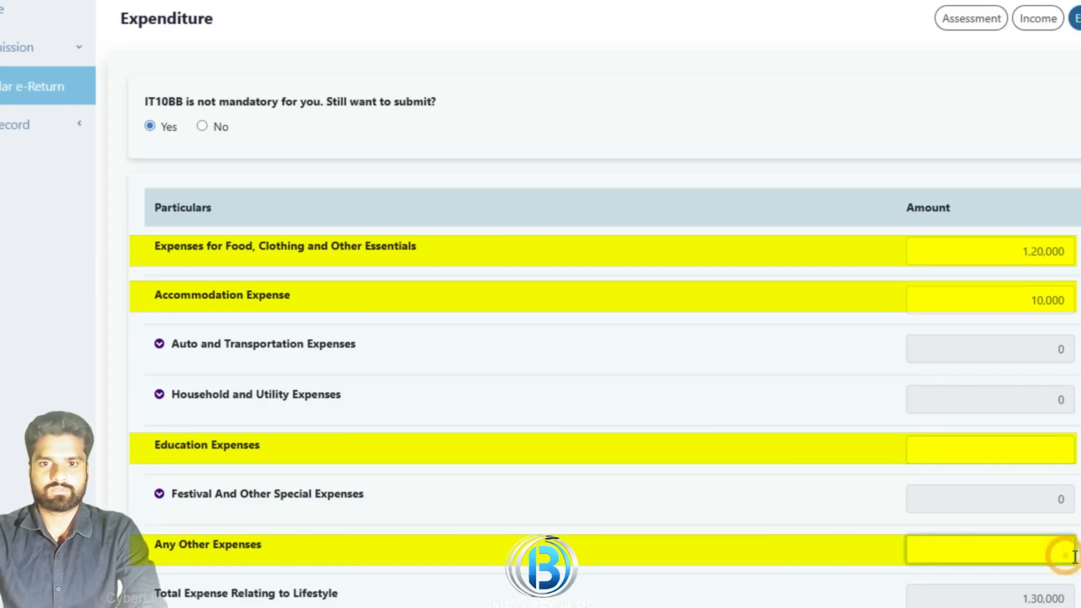
text(5000)
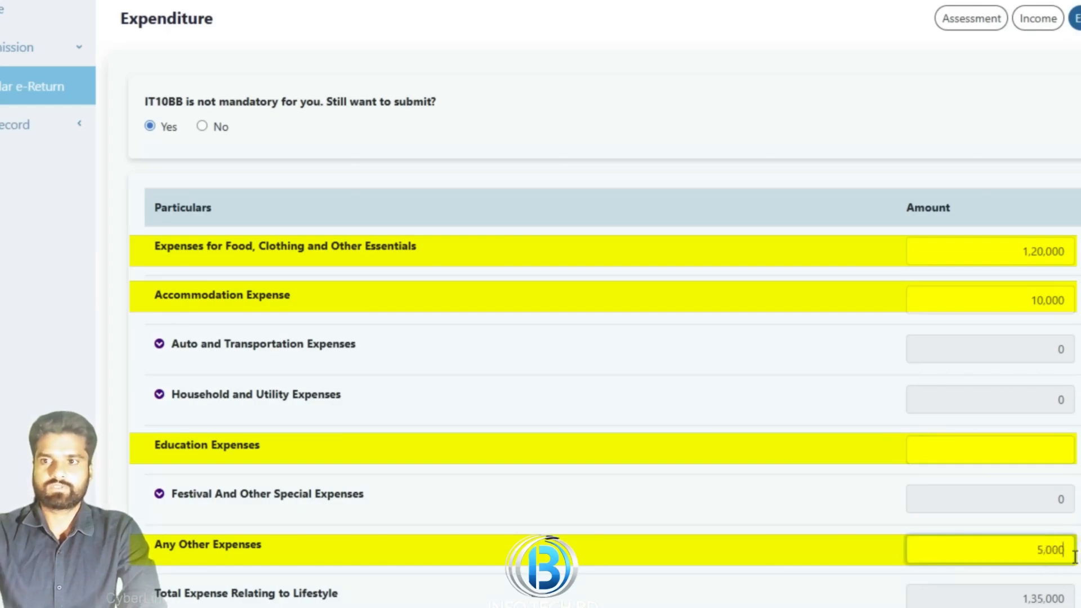
scroll(622, 555, down, 5)
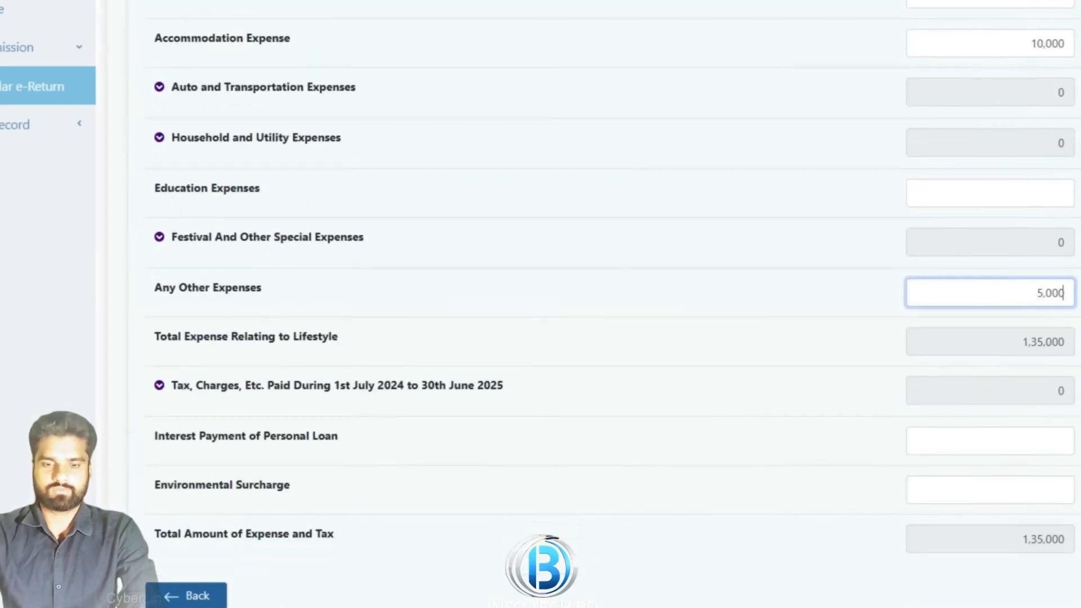
Finish the other expenses entry and review the Assets and Liabilities sections
click(612, 573)
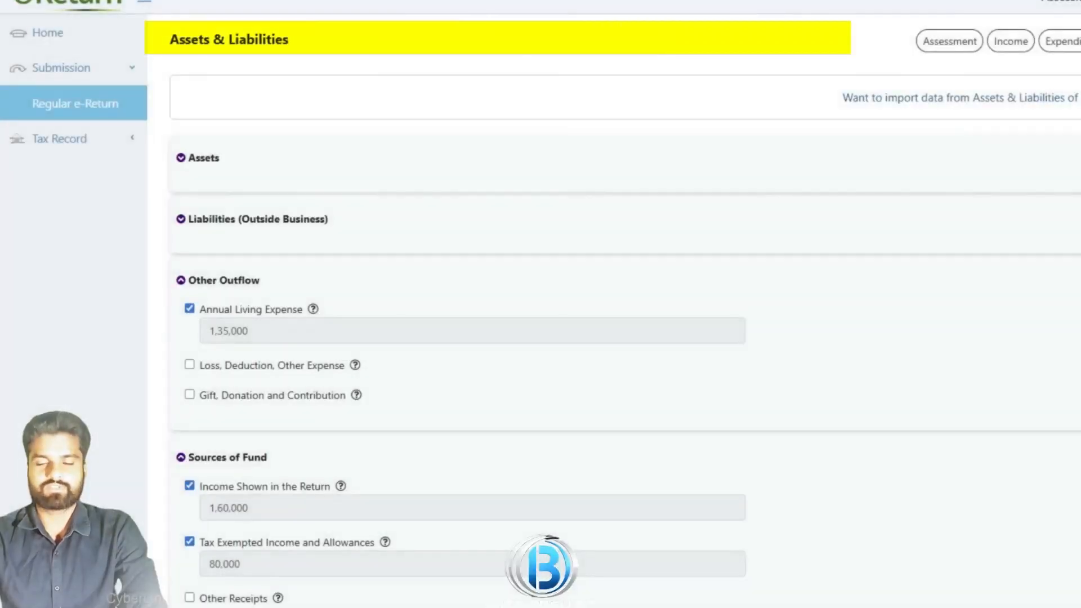
click(186, 165)
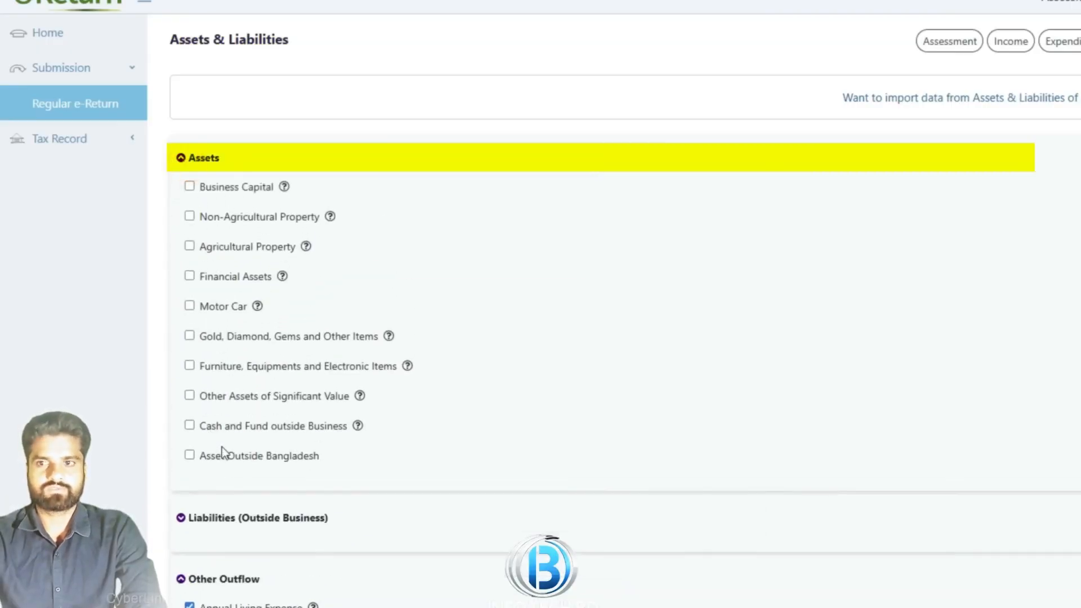
click(192, 164)
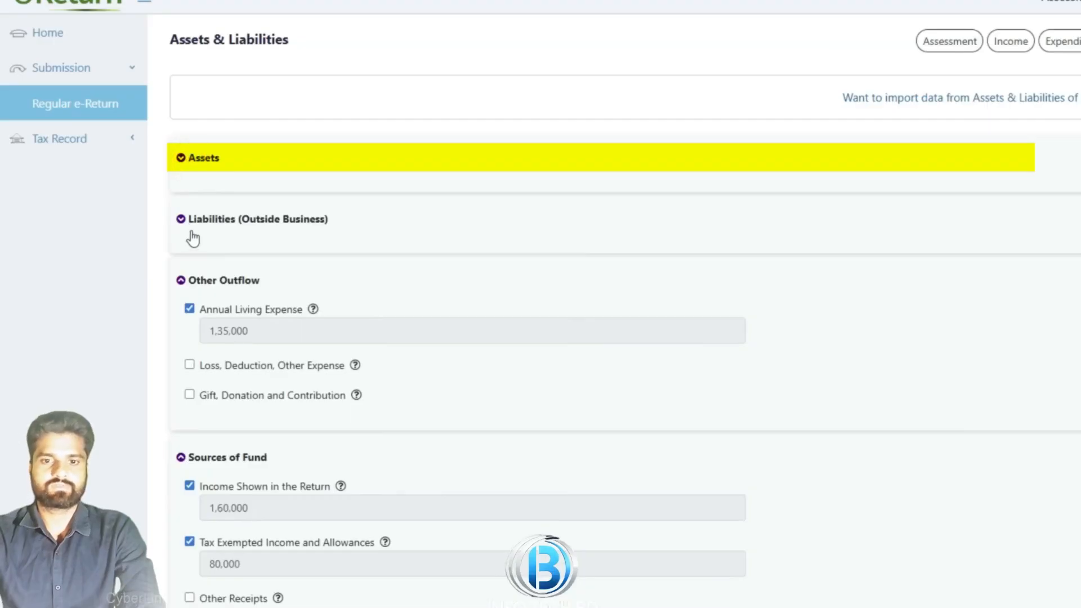
click(188, 224)
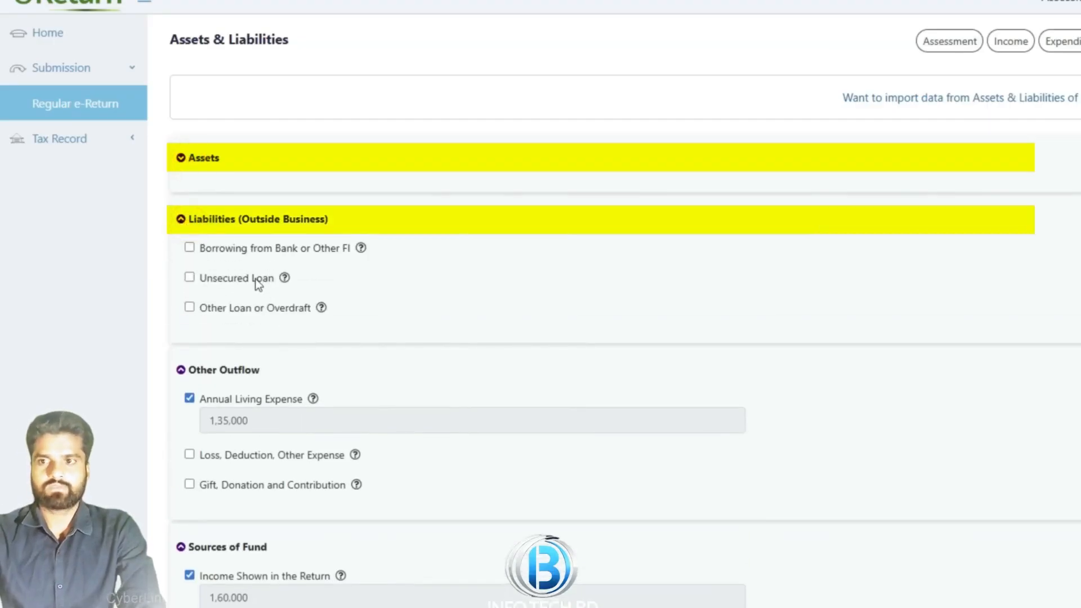
click(184, 224)
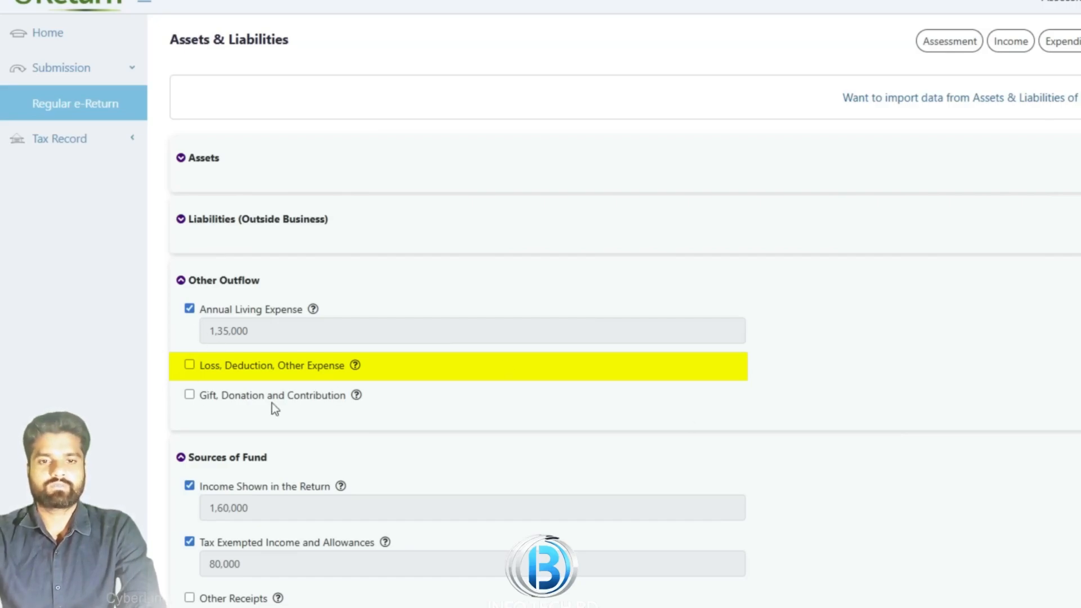
Try a Gift entry under Gift, Donation and Contribution, then remove it again
click(189, 395)
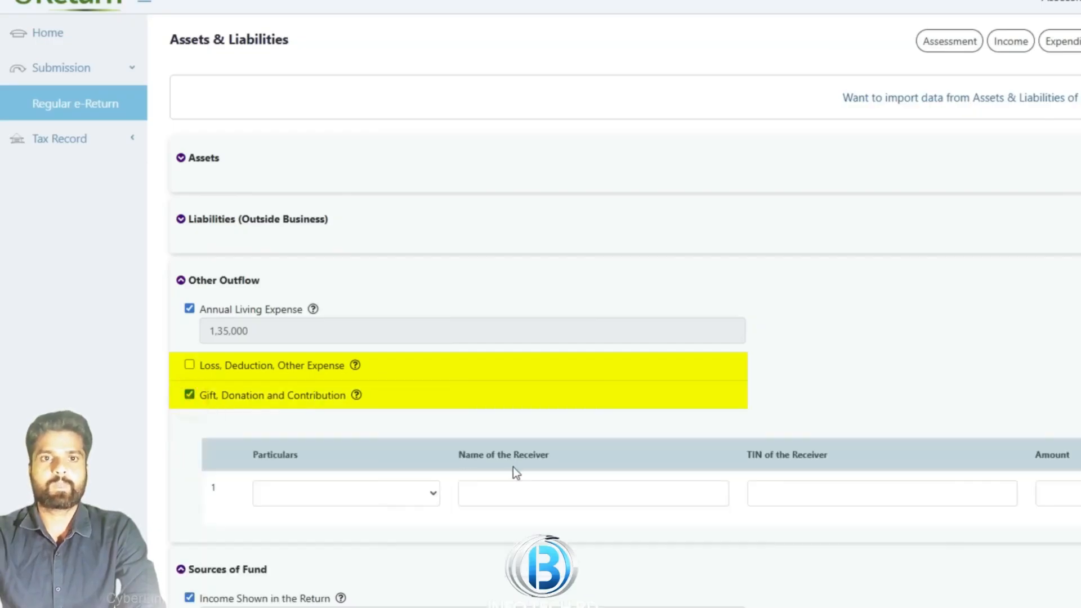
click(394, 488)
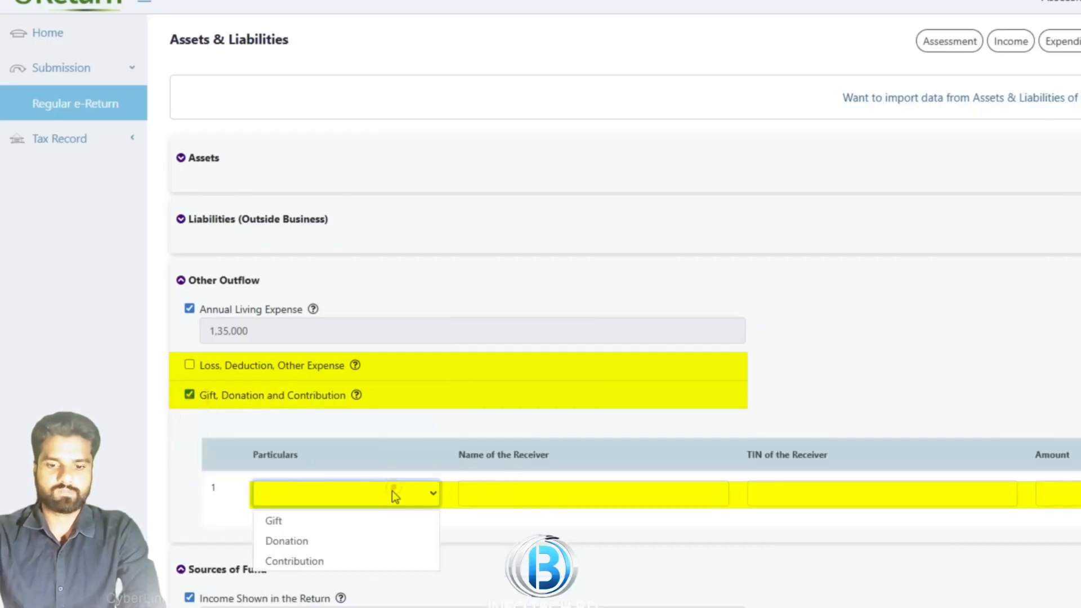
click(374, 515)
click(189, 396)
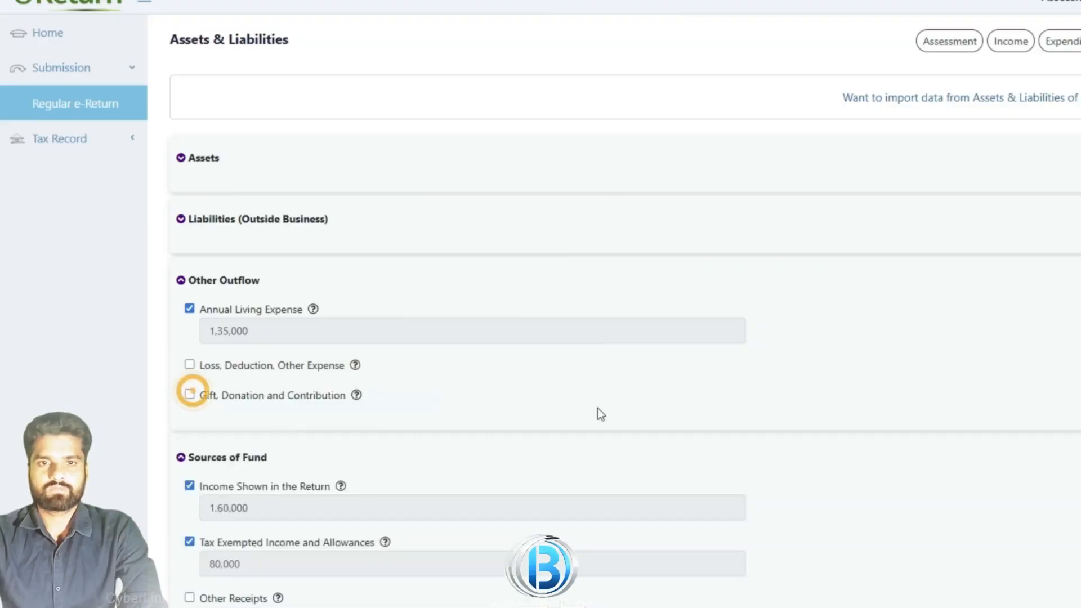
scroll(599, 394, down, 5)
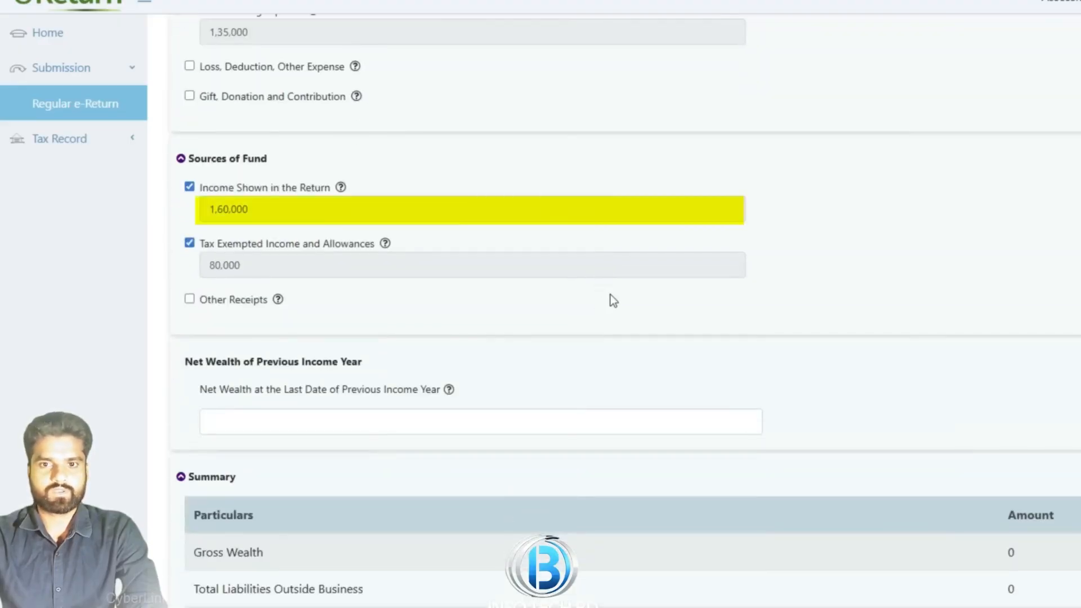
Add an Other Receipts source of fund with particulars 'Father' and its amount
click(192, 300)
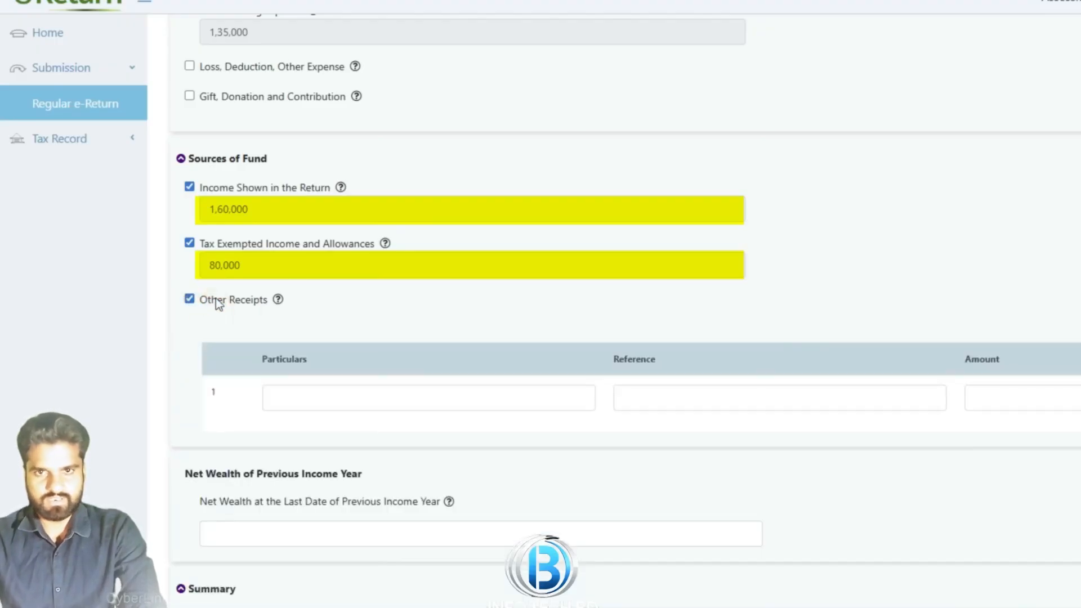
click(279, 397)
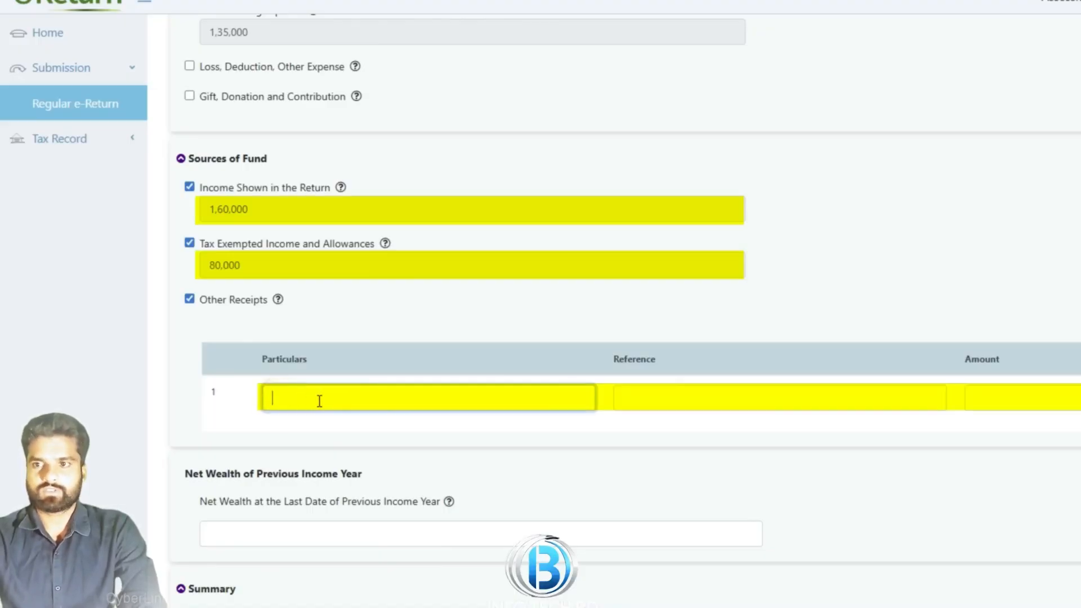
text(Father)
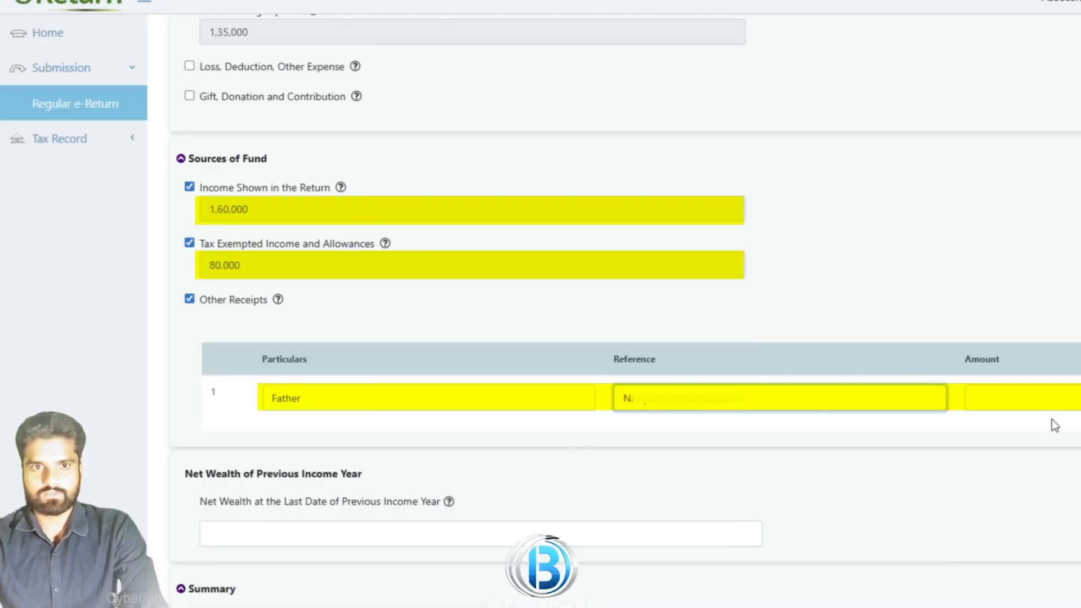
click(1051, 398)
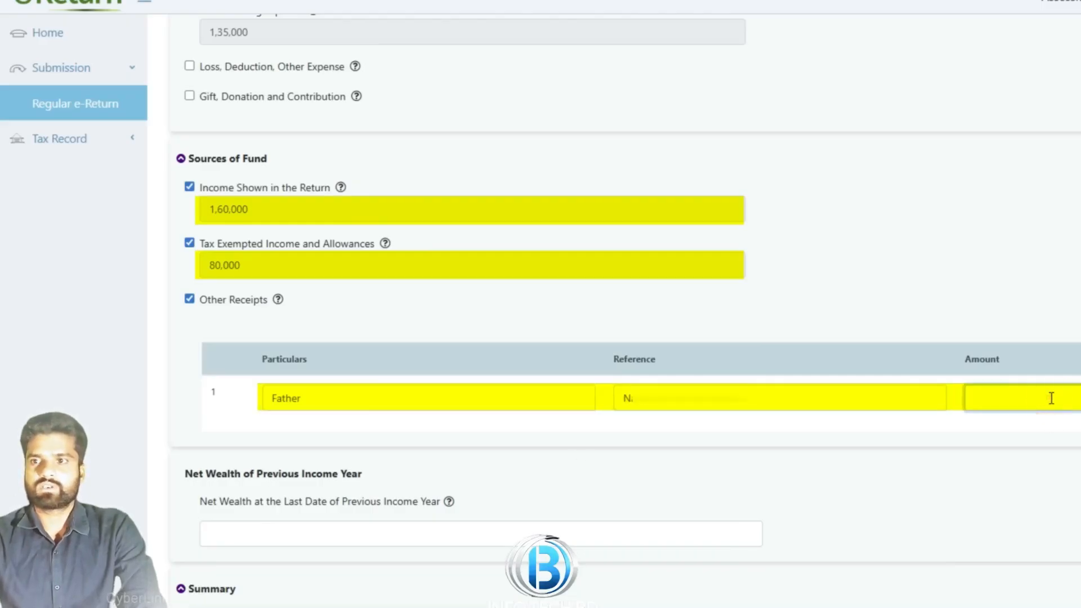
click(1069, 305)
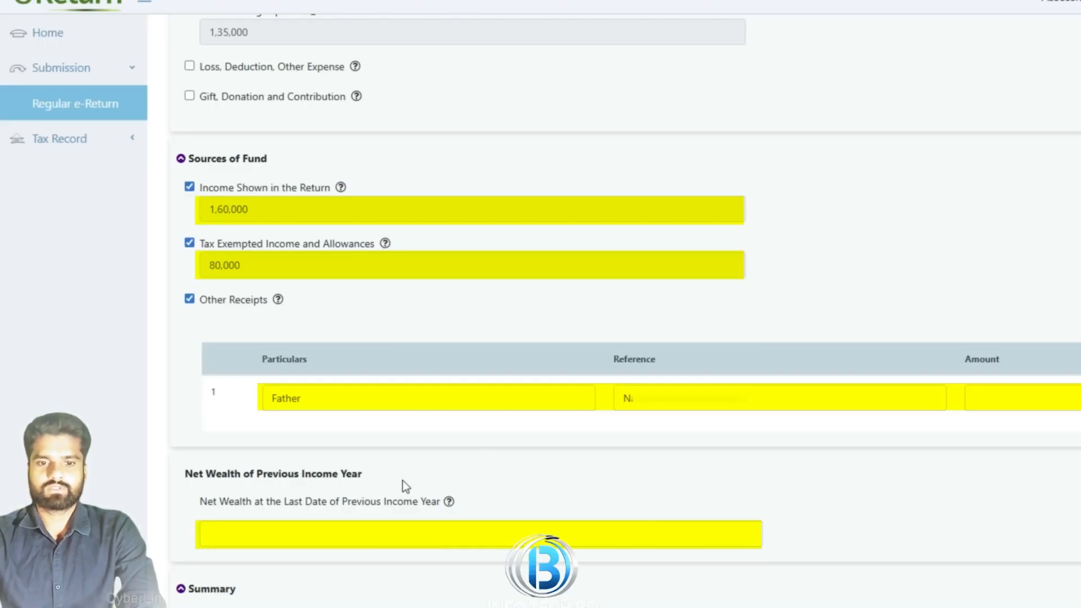
scroll(777, 445, down, 8)
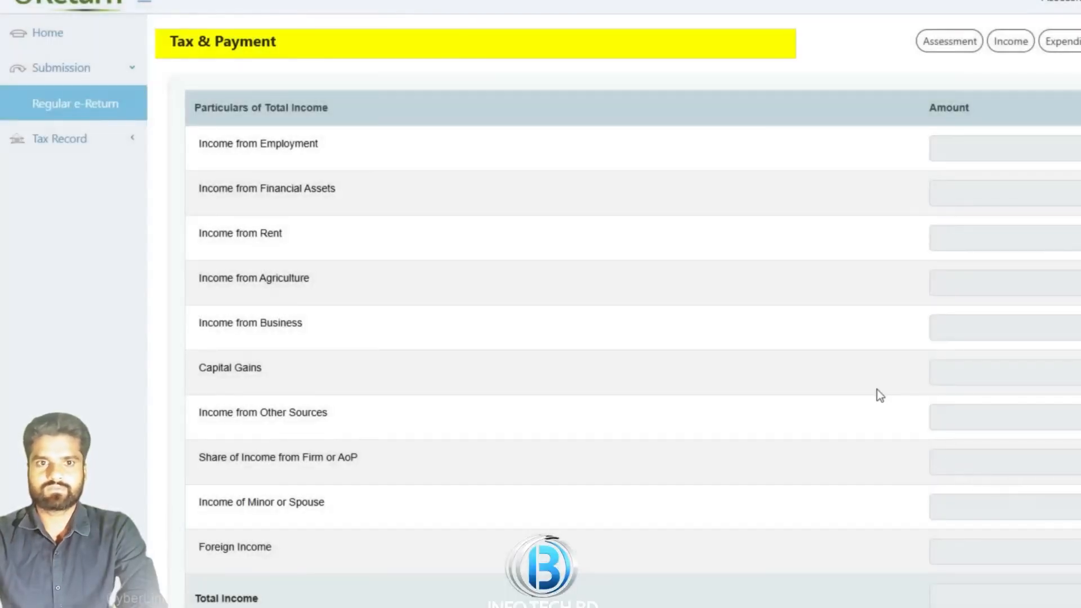
scroll(886, 385, down, 5)
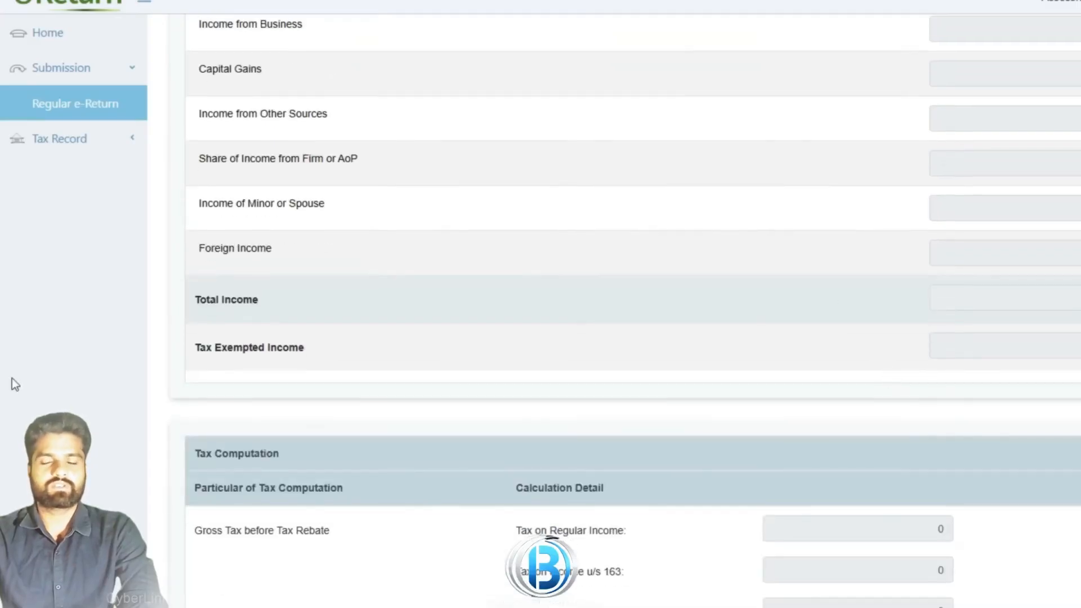
scroll(505, 326, up, 5)
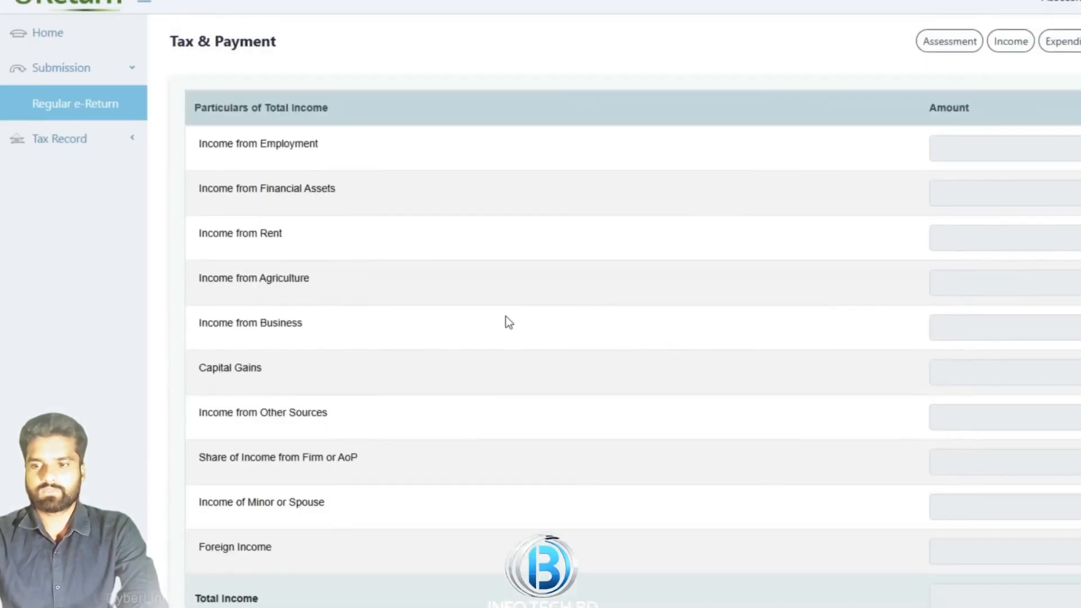
scroll(508, 315, down, 2)
scroll(508, 331, up, 2)
scroll(532, 331, down, 15)
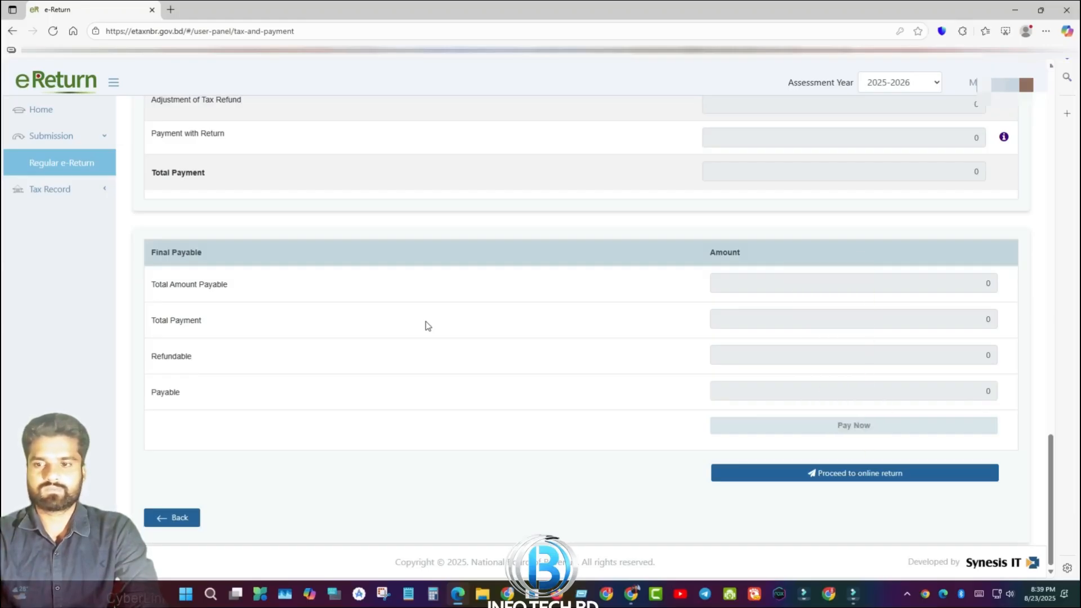
click(881, 477)
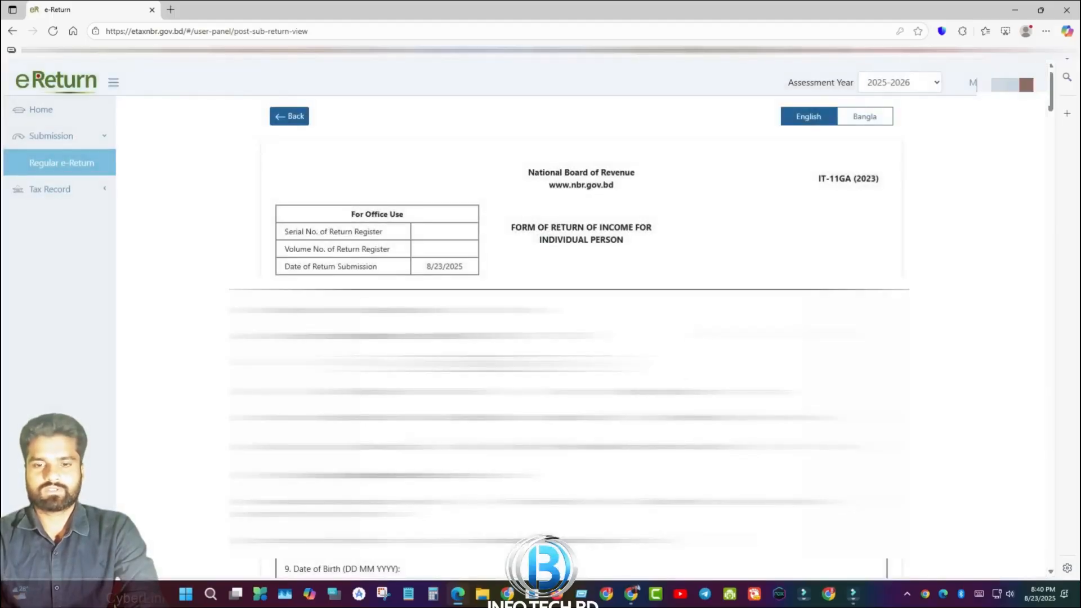
Scroll down the return form view to the Sources of Fund table
scroll(569, 338, down, 10)
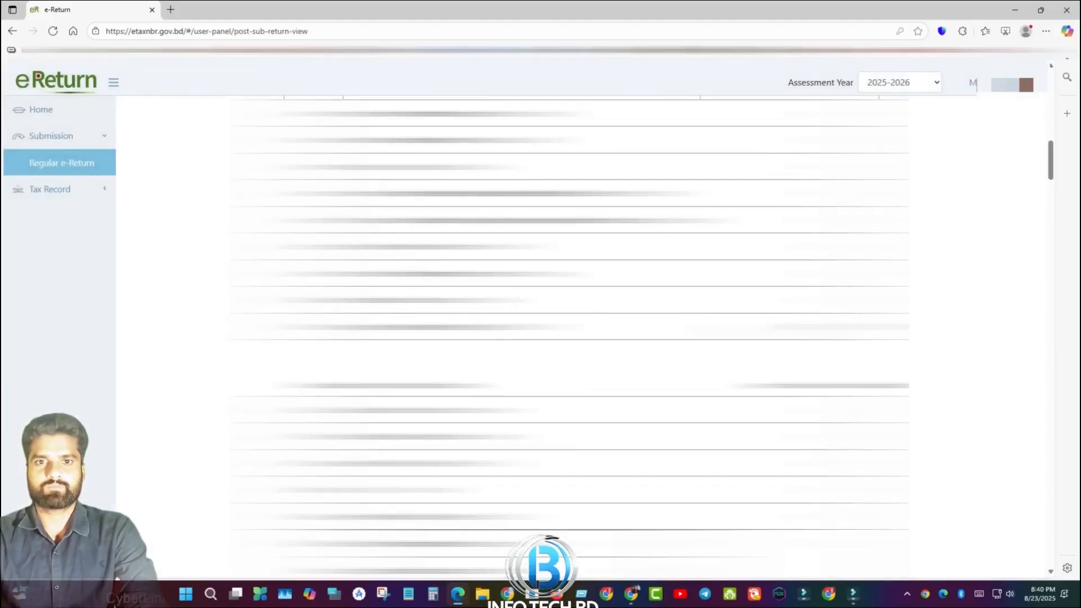
scroll(570, 338, down, 10)
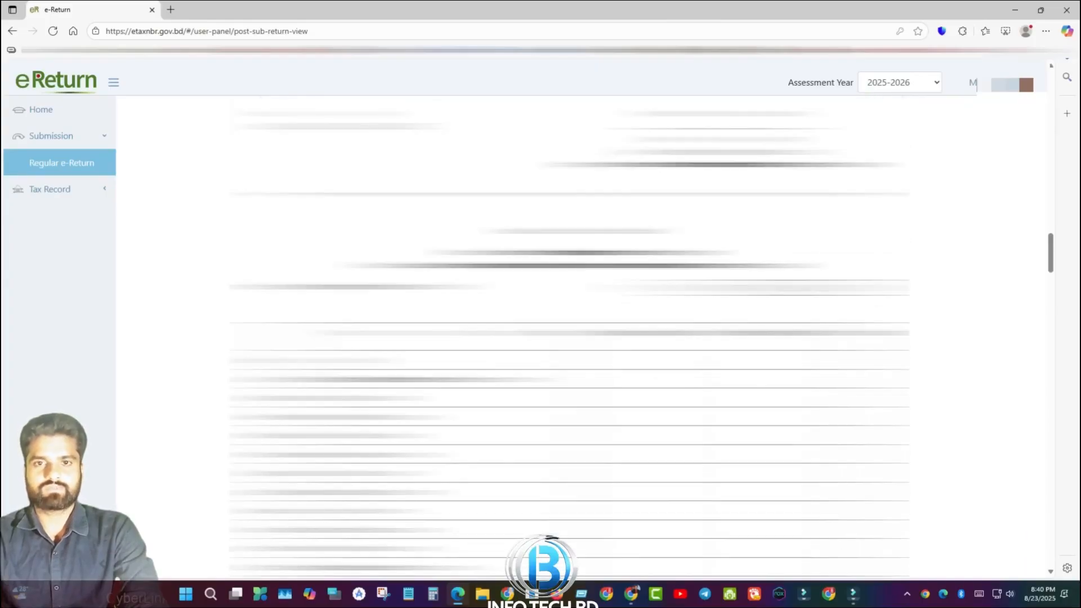
scroll(570, 338, down, 10)
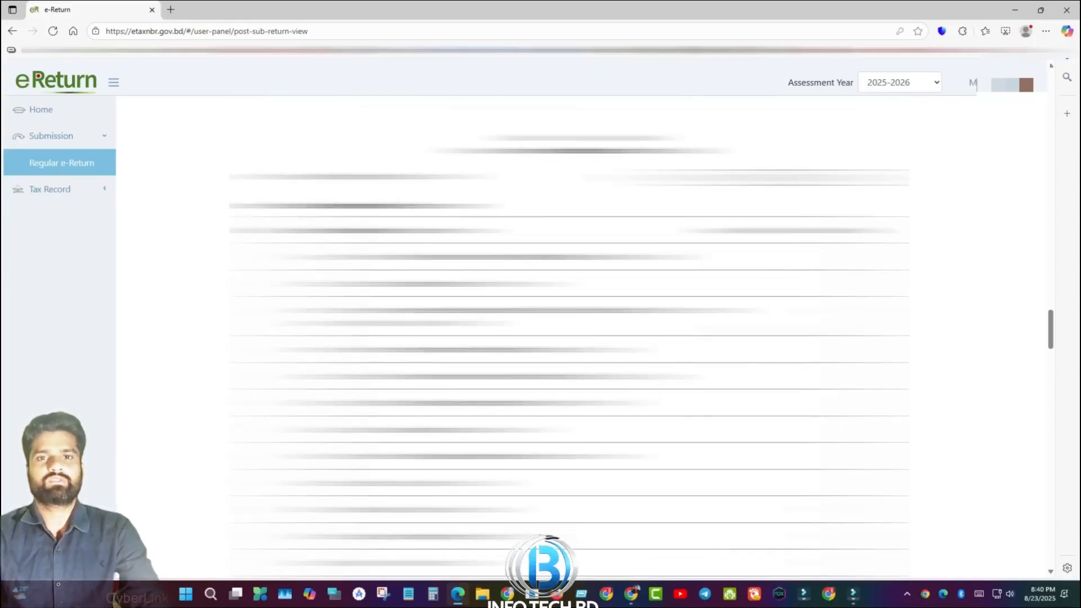
scroll(960, 431, down, 10)
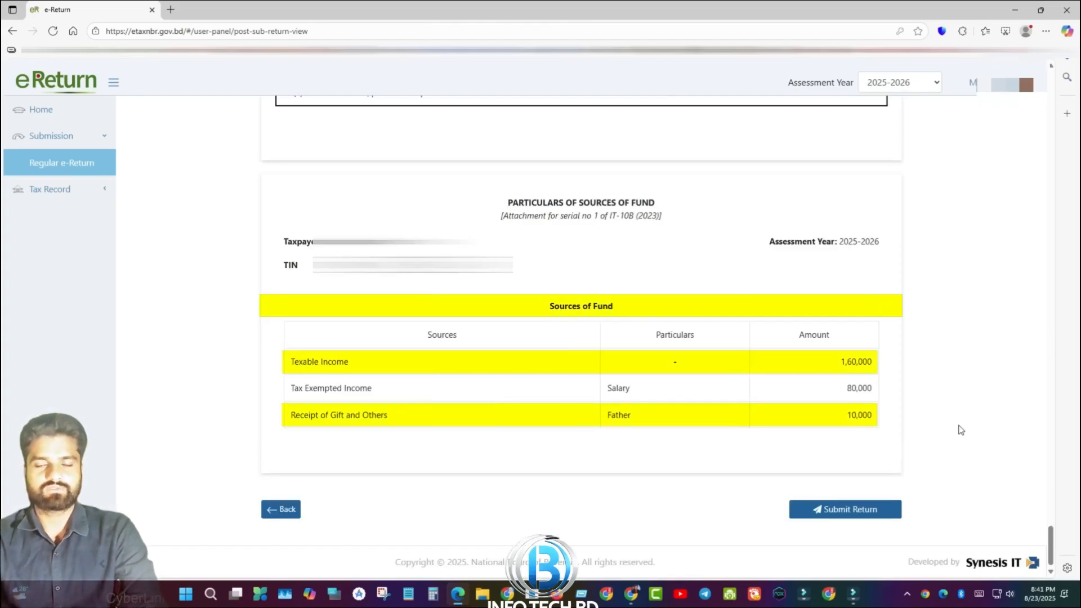
Submit the completed return and confirm it in the Warning dialog
click(820, 519)
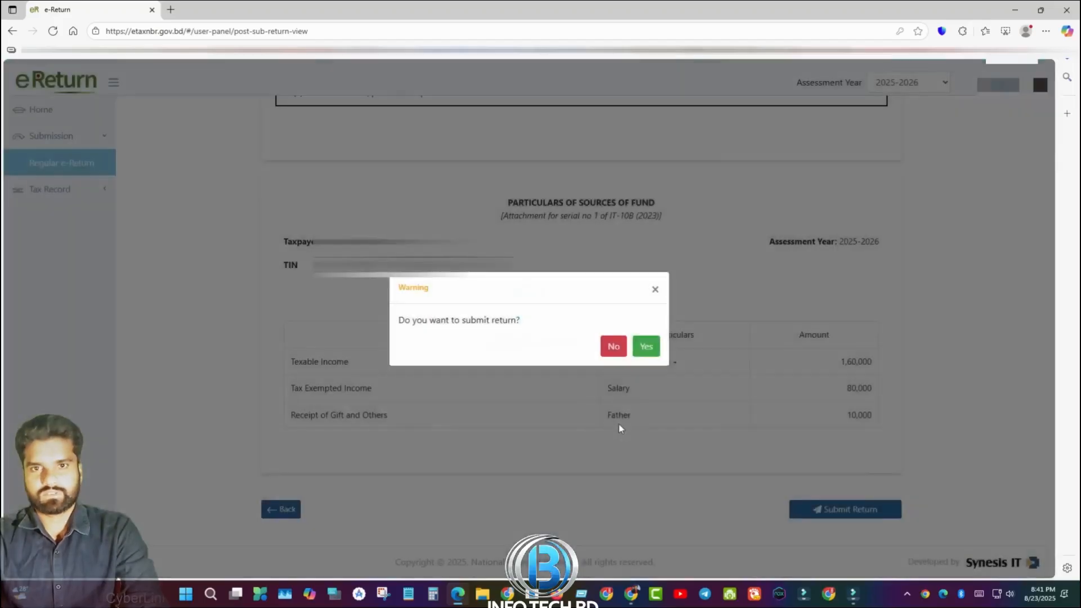
click(646, 347)
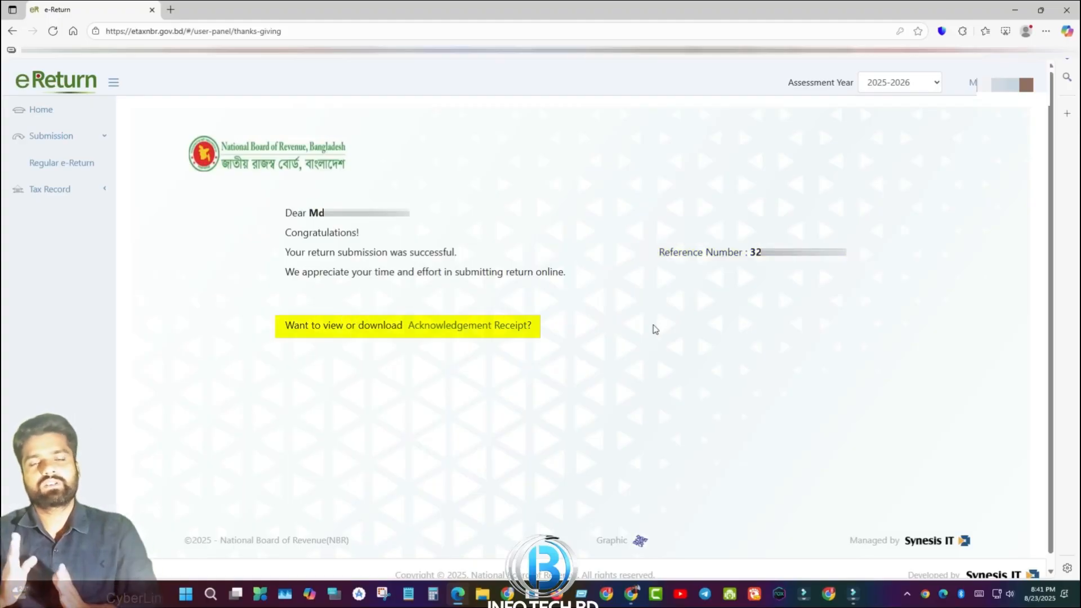
Open the Acknowledgement Receipt showing 1,60,000 Taka income and zero tax
click(494, 326)
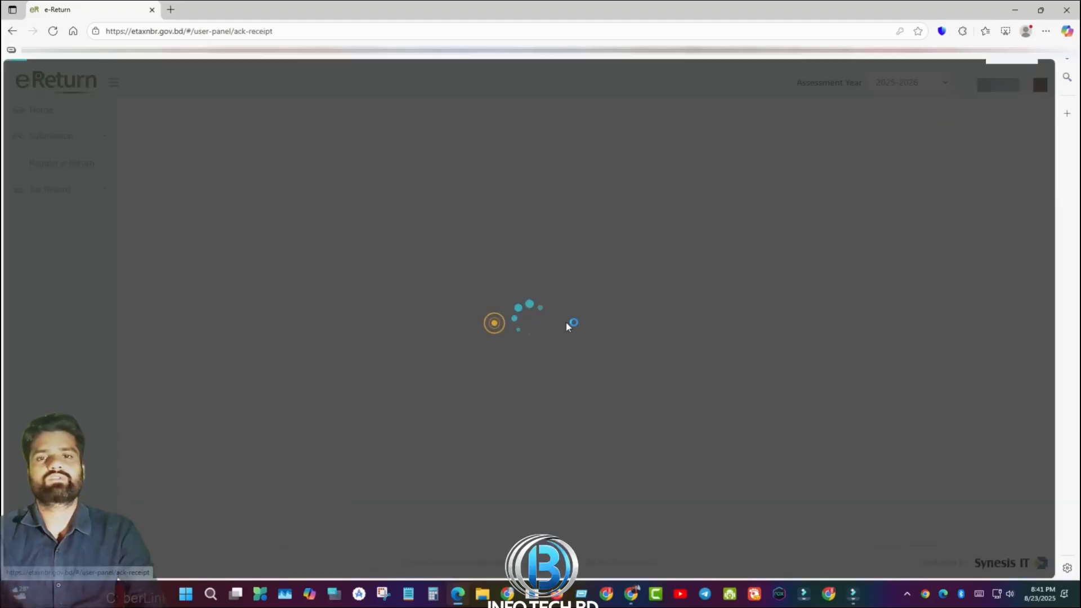
scroll(787, 392, down, 3)
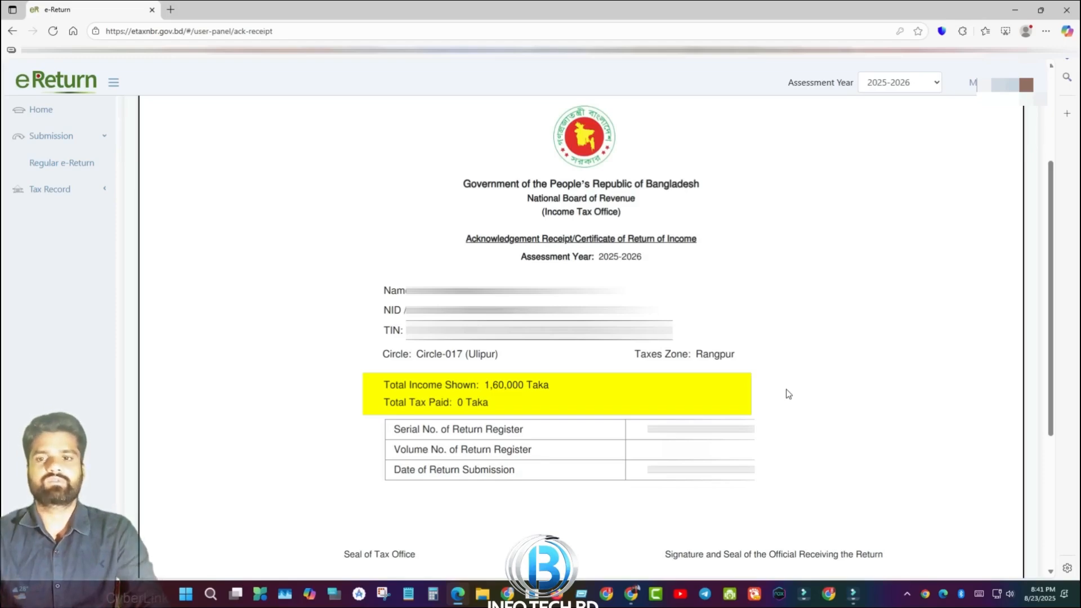
scroll(786, 390, down, 5)
Download the receipt with Save as PDF as the printer destination
click(862, 460)
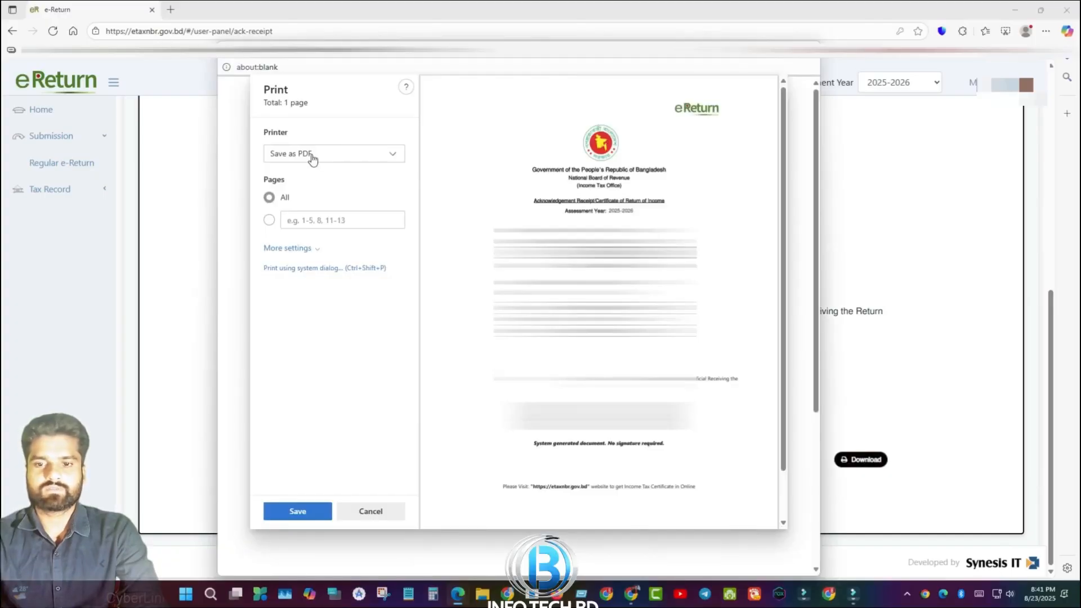
click(312, 157)
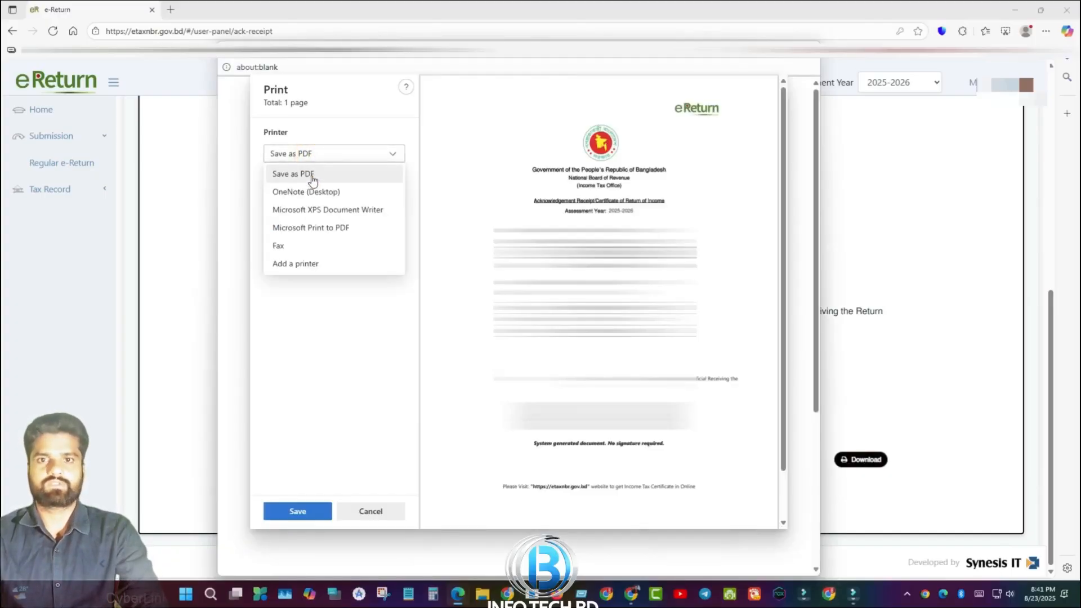
click(311, 176)
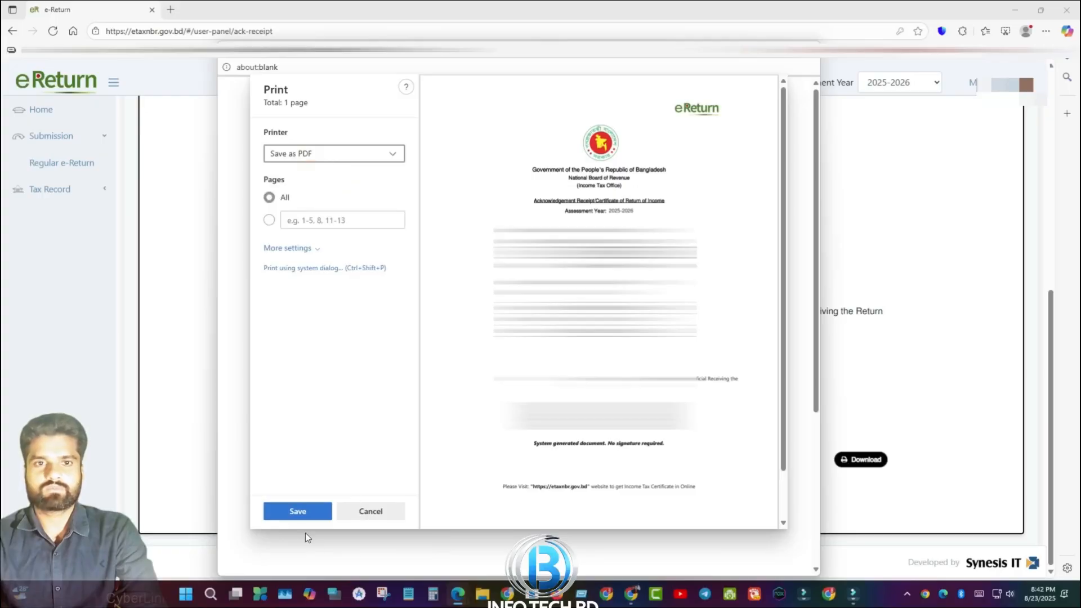